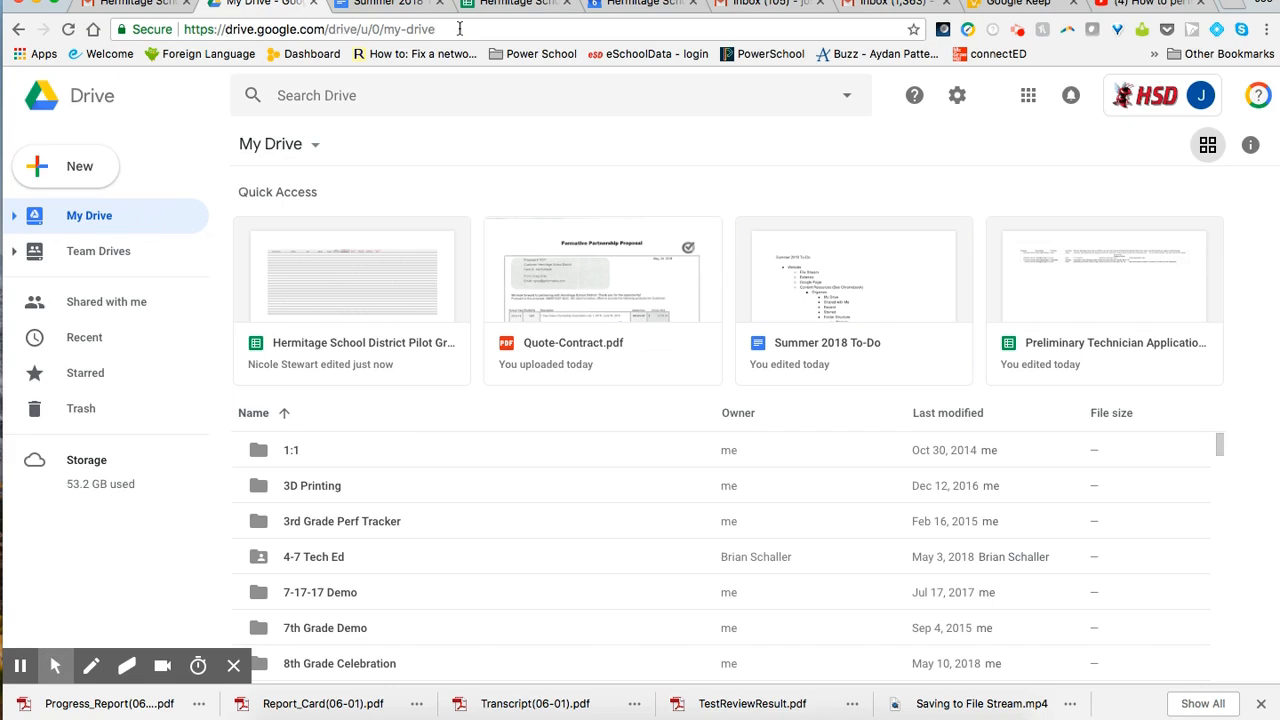
{"action": "left_click", "coordinate": [1029, 97]}
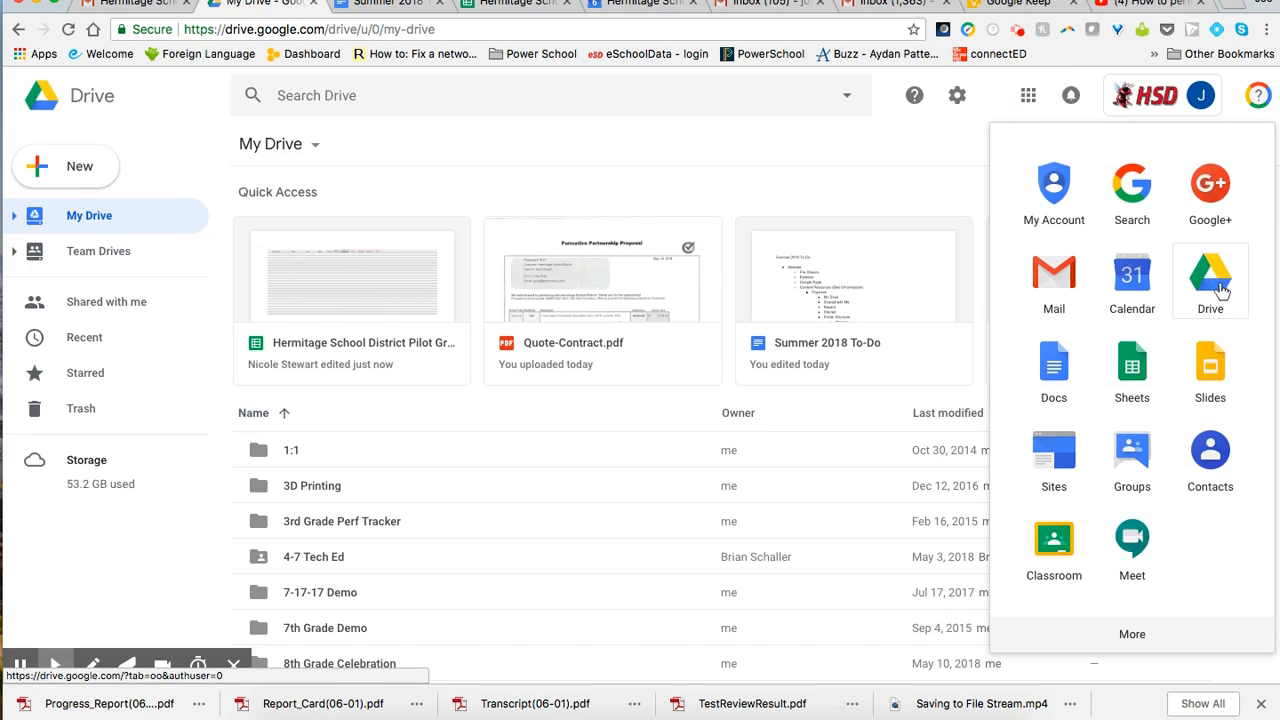
{"action": "left_click", "coordinate": [678, 183]}
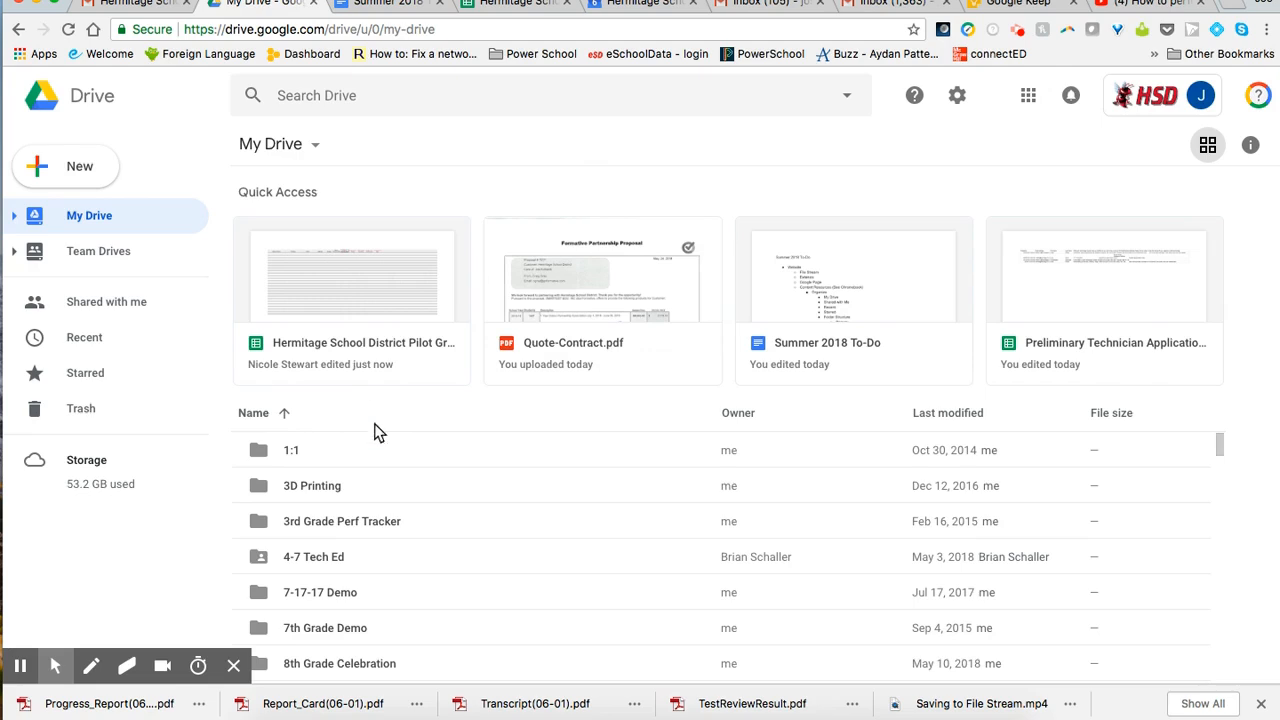
- Look through the folders and files listed in My Drive
{"action": "scroll", "coordinate": [397, 503], "scroll_direction": "down", "scroll_amount": 5}
{"action": "scroll", "coordinate": [397, 503], "scroll_direction": "down", "scroll_amount": 3}
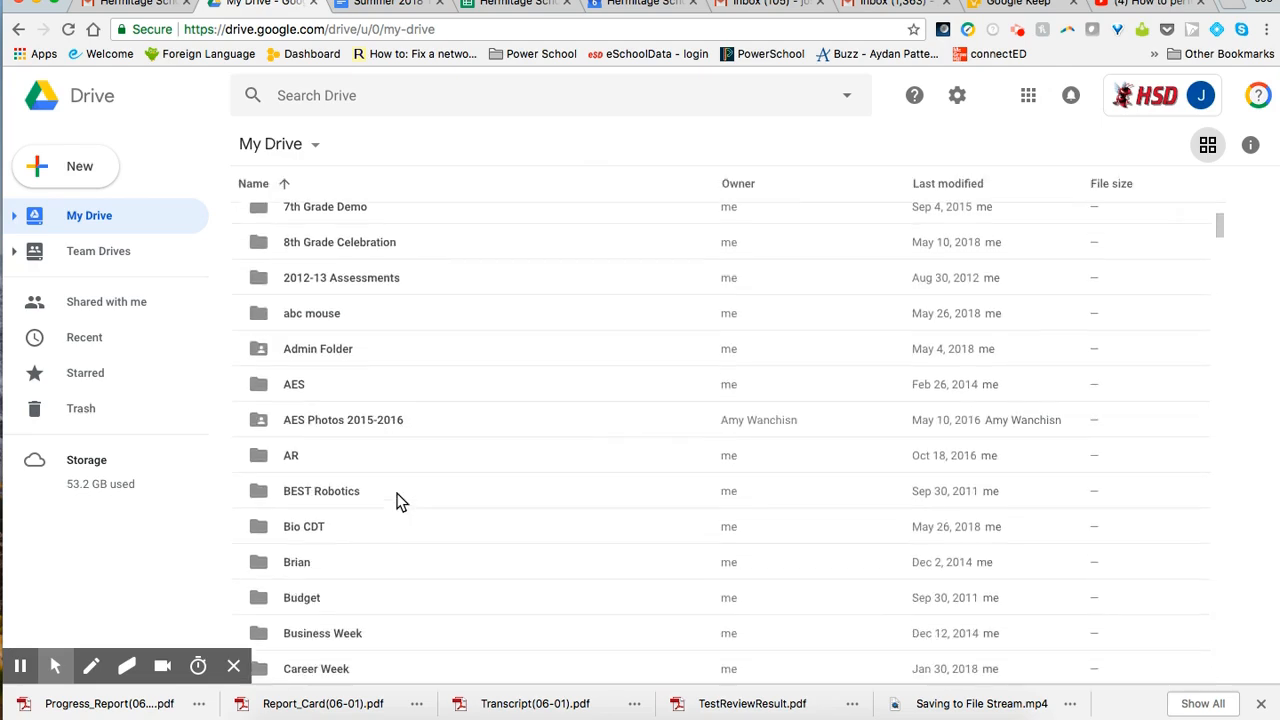
{"action": "scroll", "coordinate": [390, 465], "scroll_direction": "down", "scroll_amount": 20}
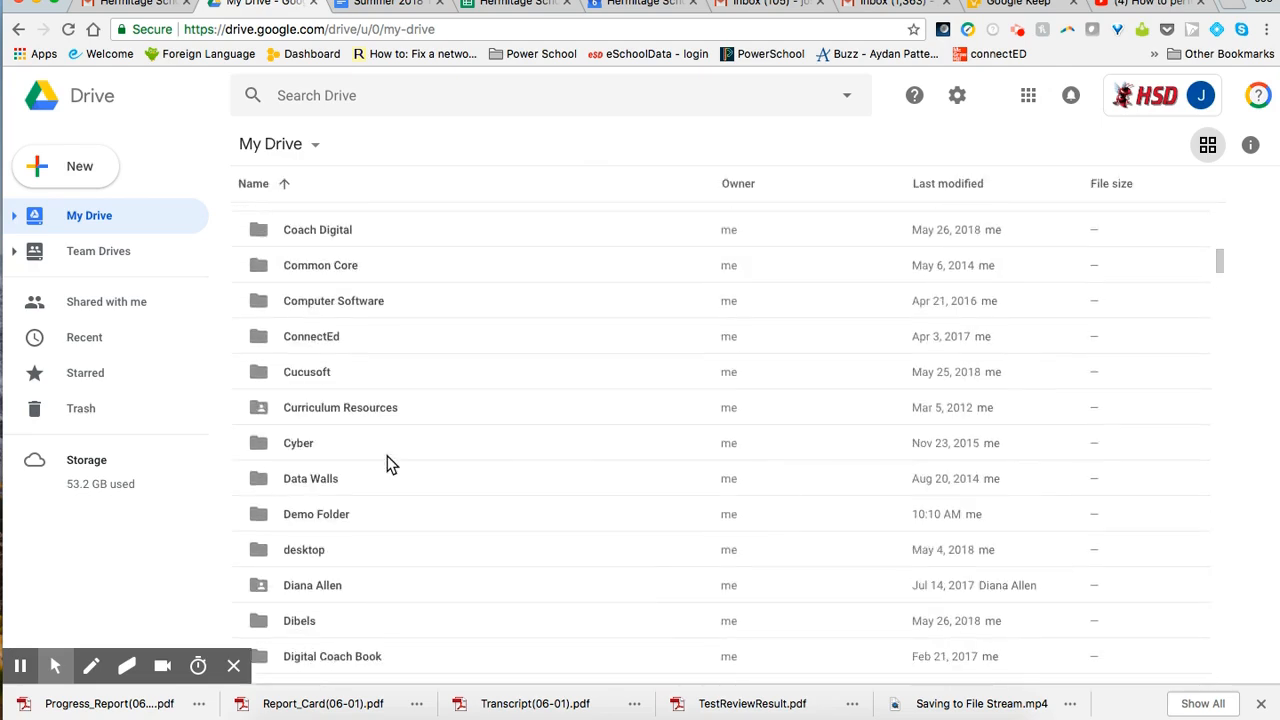
{"action": "scroll", "coordinate": [390, 465], "scroll_direction": "down", "scroll_amount": 20}
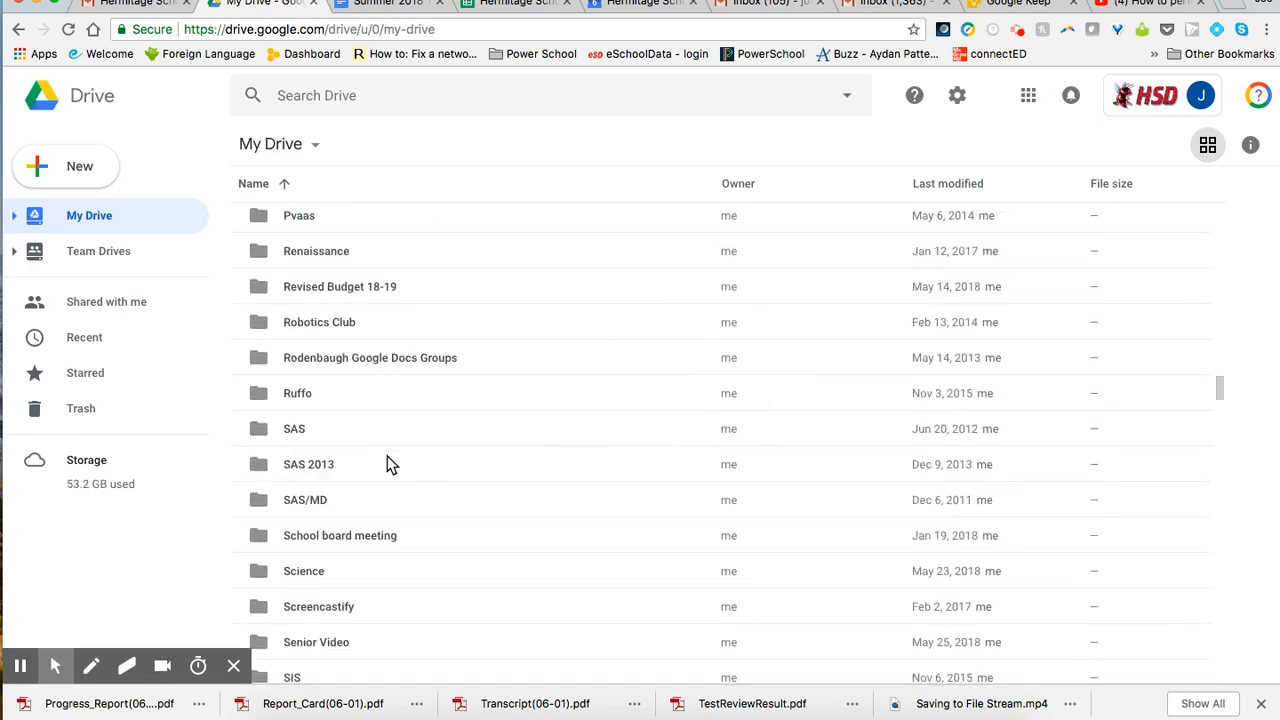
{"action": "scroll", "coordinate": [390, 465], "scroll_direction": "up", "scroll_amount": 10}
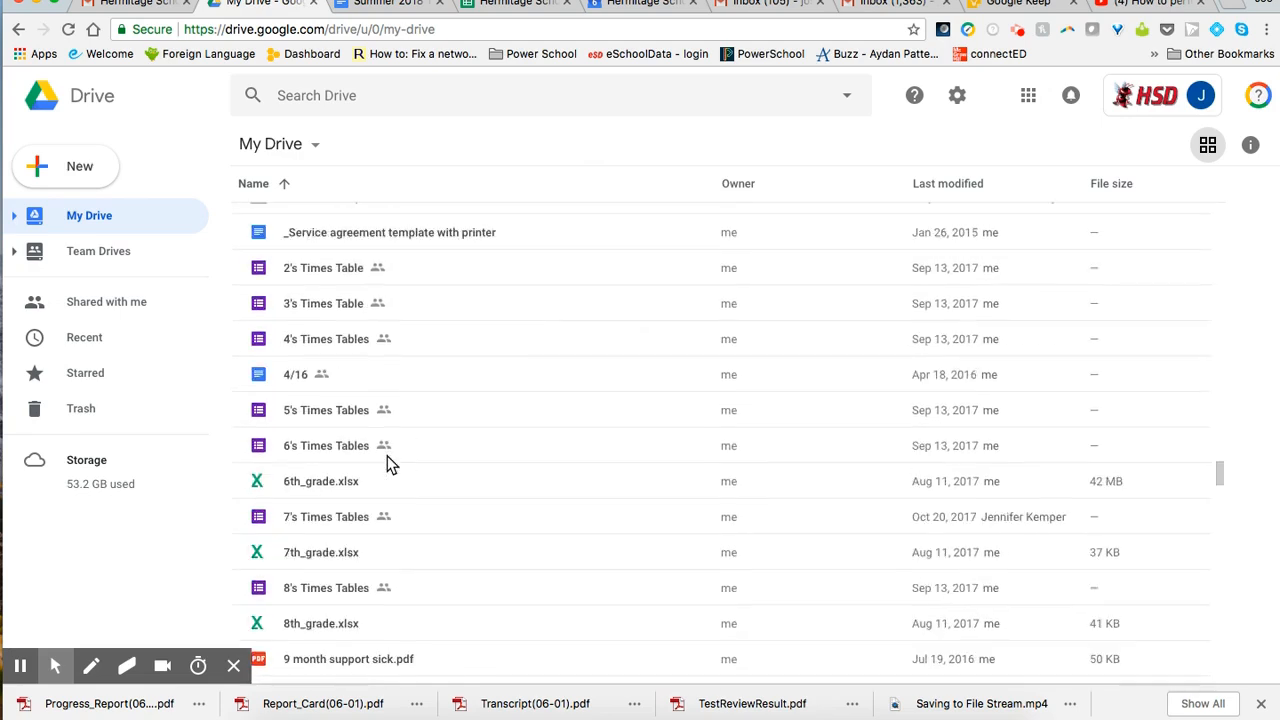
{"action": "scroll", "coordinate": [390, 465], "scroll_direction": "up", "scroll_amount": 10}
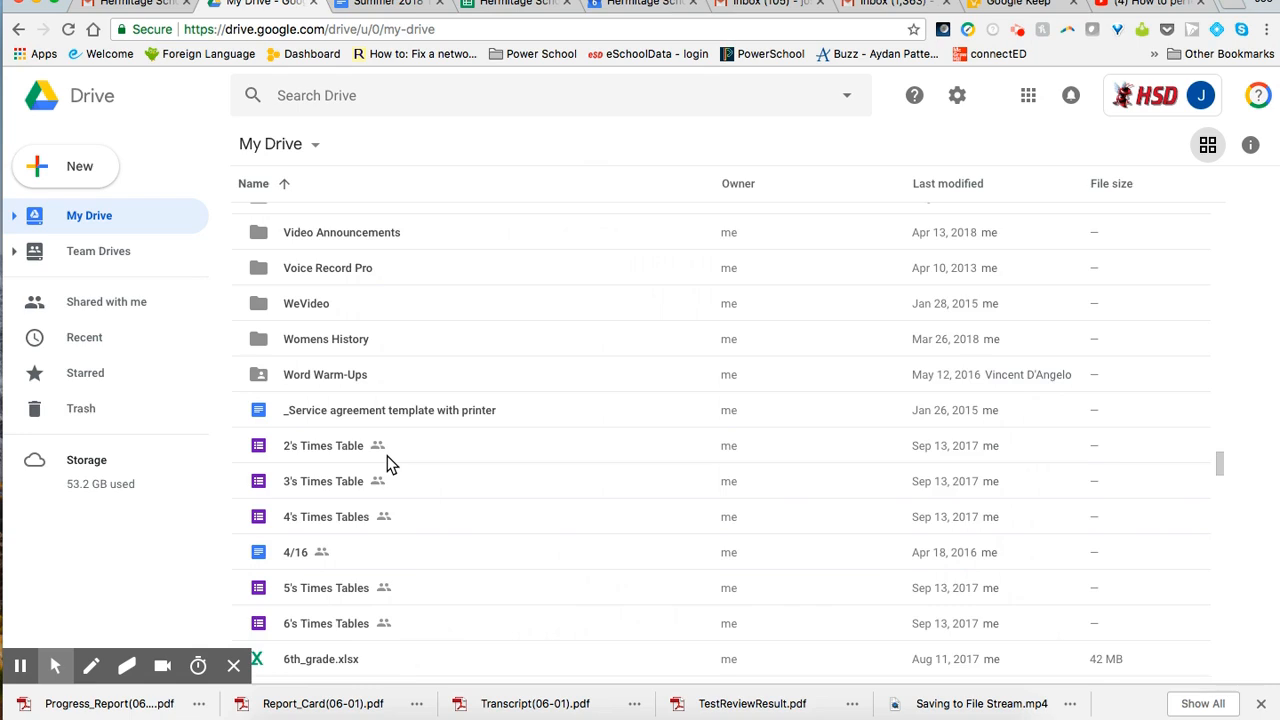
{"action": "scroll", "coordinate": [390, 465], "scroll_direction": "up", "scroll_amount": 20}
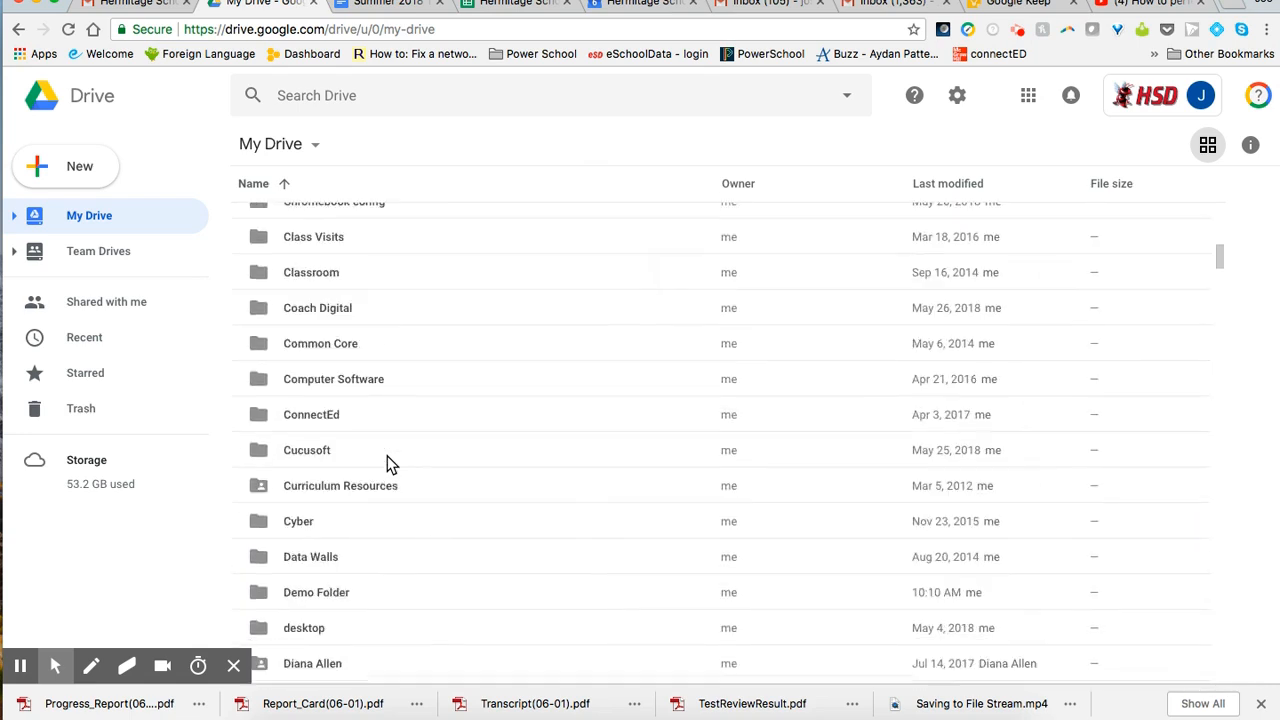
{"action": "scroll", "coordinate": [390, 465], "scroll_direction": "up", "scroll_amount": 3}
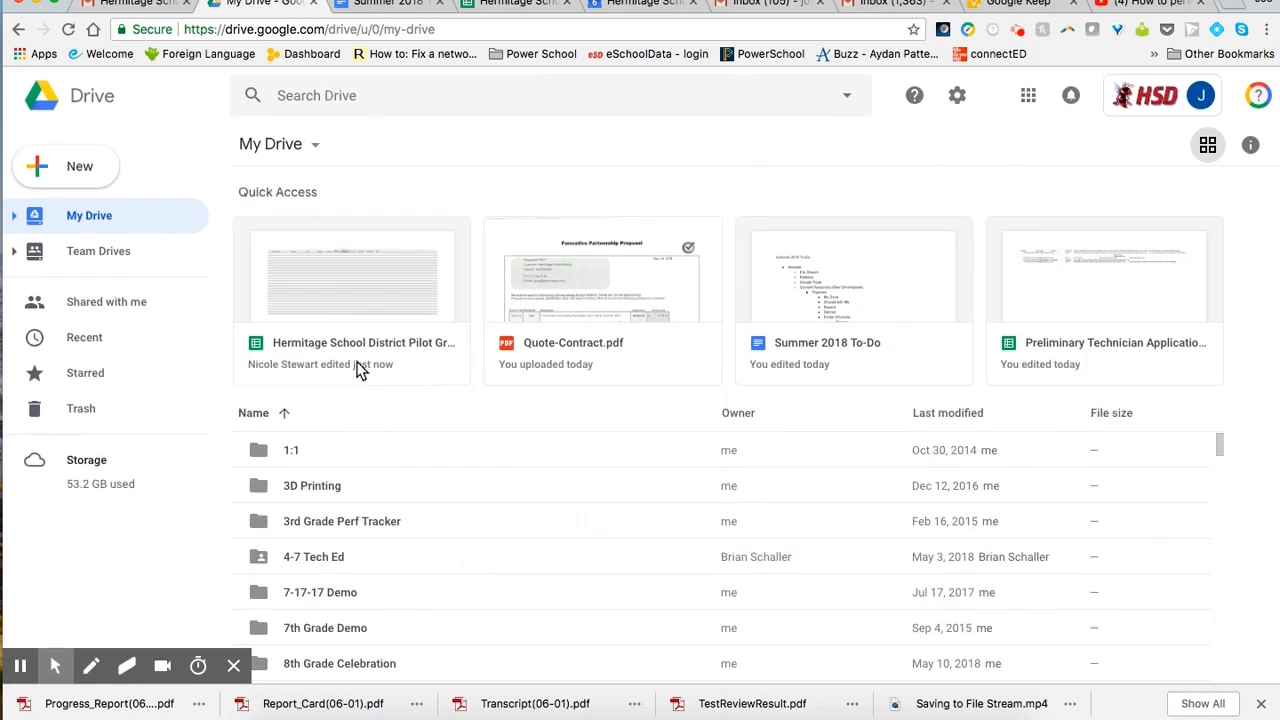
- Reverse the name sort order of My Drive and restore it, reviewing the owner, modification date and file size columns
{"action": "left_click", "coordinate": [284, 414]}
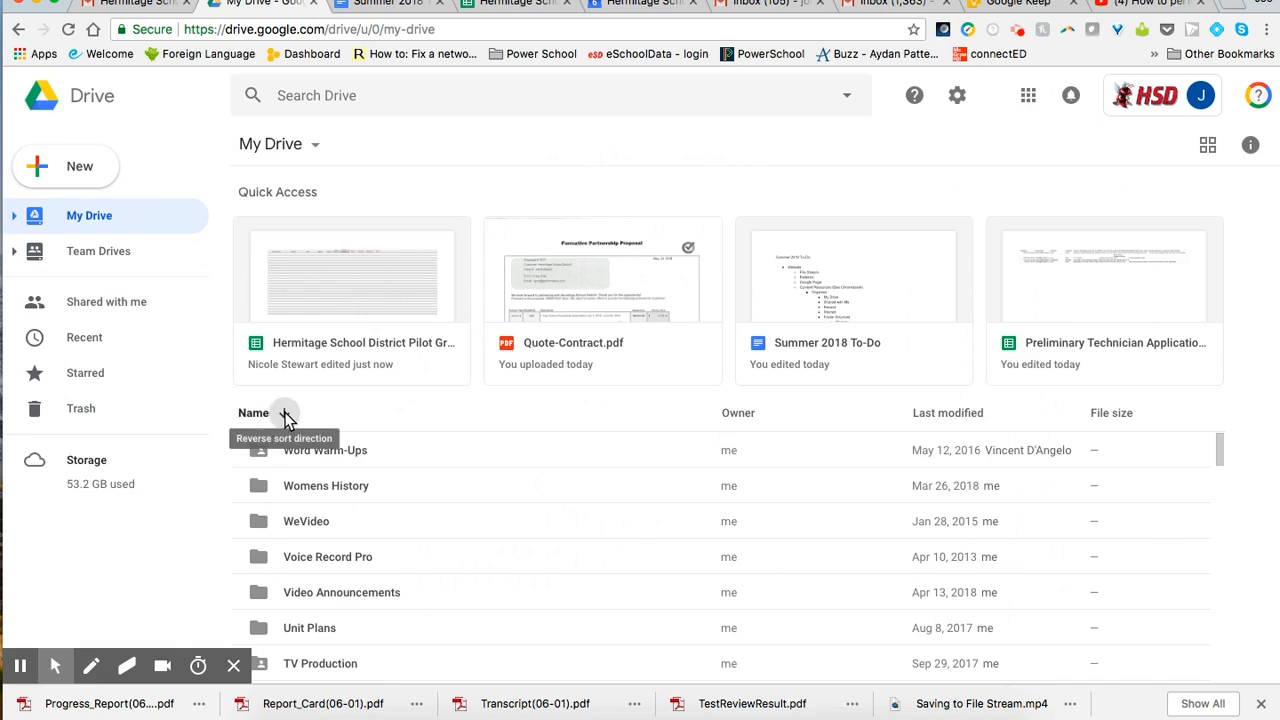
{"action": "left_click", "coordinate": [284, 414]}
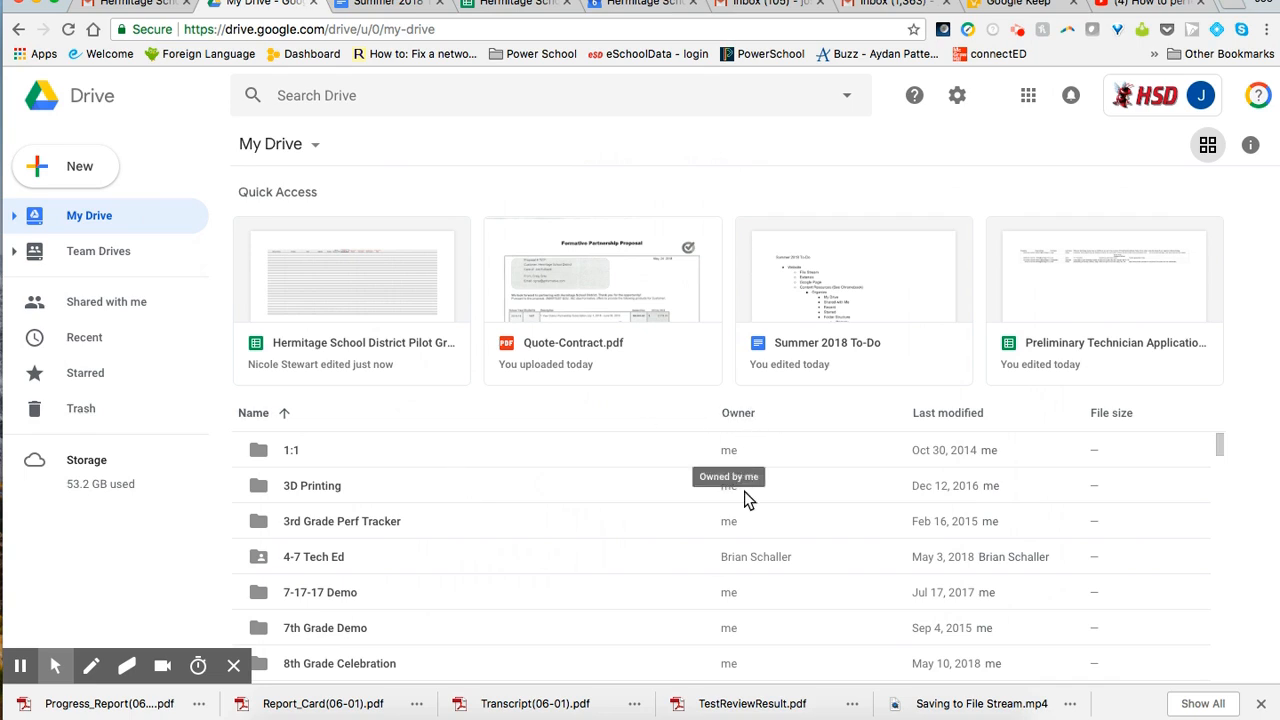
{"action": "scroll", "coordinate": [745, 502], "scroll_direction": "down", "scroll_amount": 3}
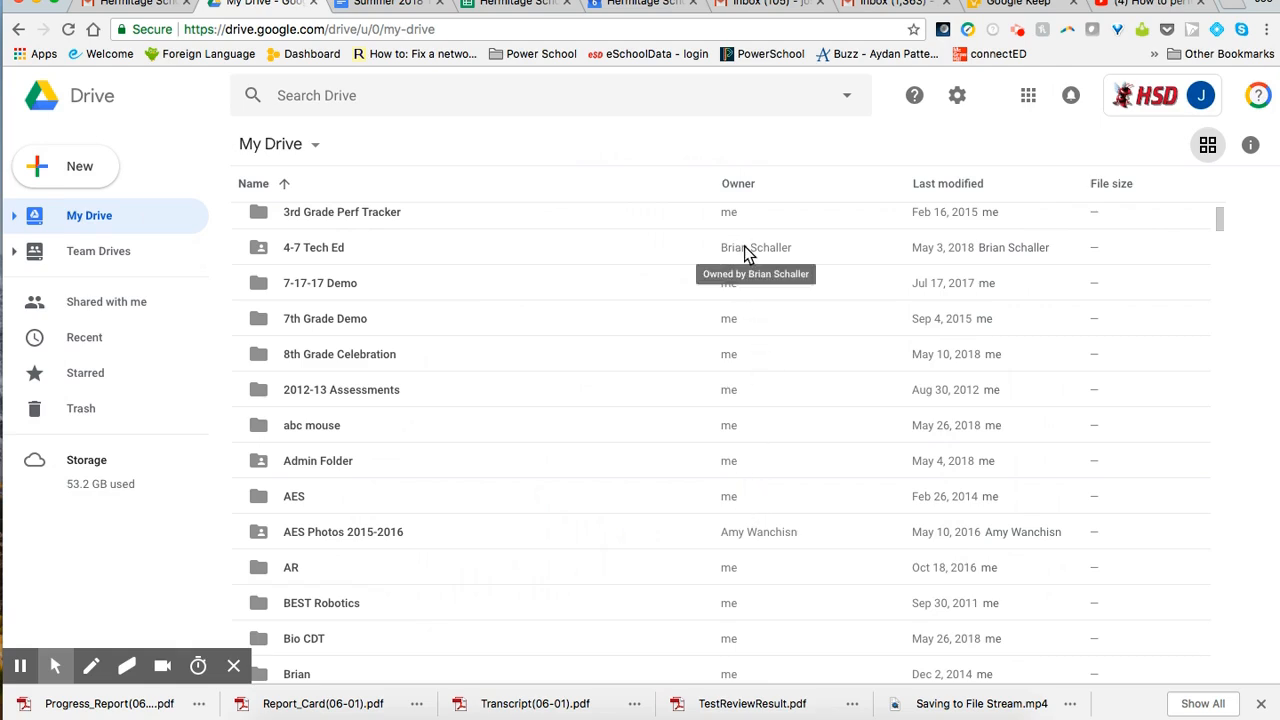
{"action": "scroll", "coordinate": [744, 245], "scroll_direction": "up", "scroll_amount": 3}
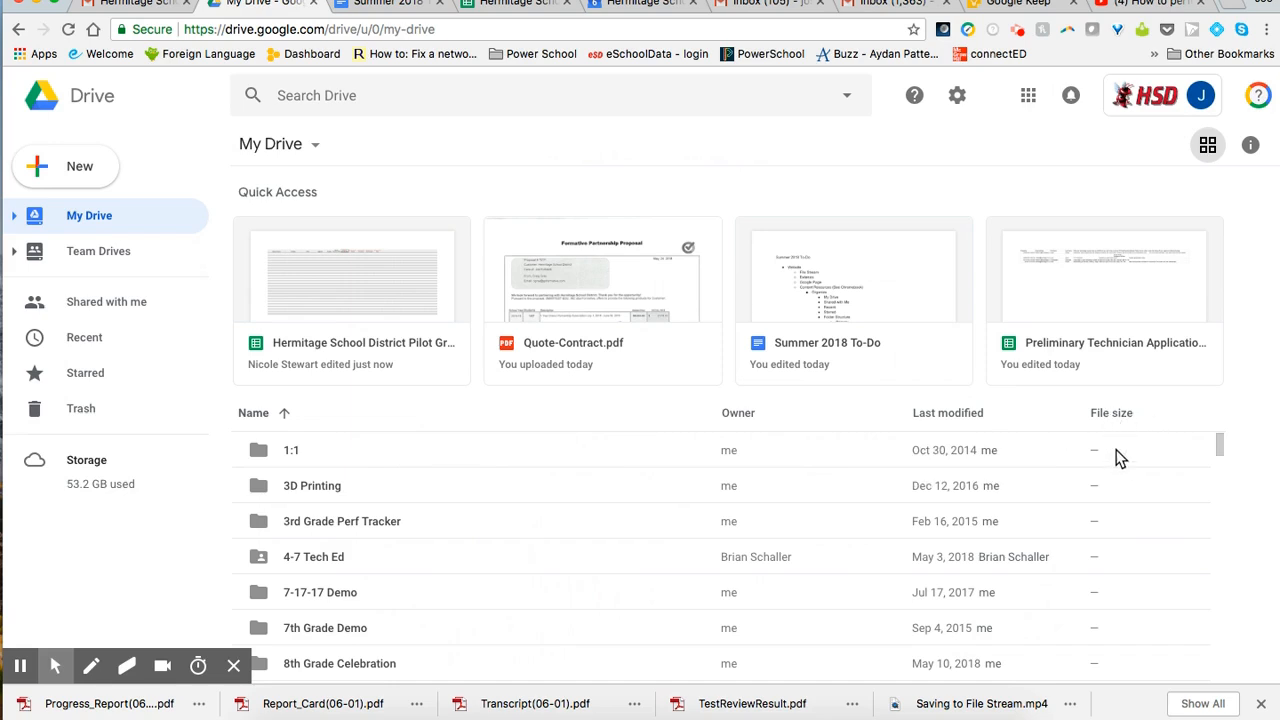
{"action": "scroll", "coordinate": [1122, 540], "scroll_direction": "down", "scroll_amount": 5}
{"action": "scroll", "coordinate": [1122, 540], "scroll_direction": "up", "scroll_amount": 6}
- Switch My Drive to grid view, look over the folders, and return to list view
{"action": "left_click", "coordinate": [1208, 147]}
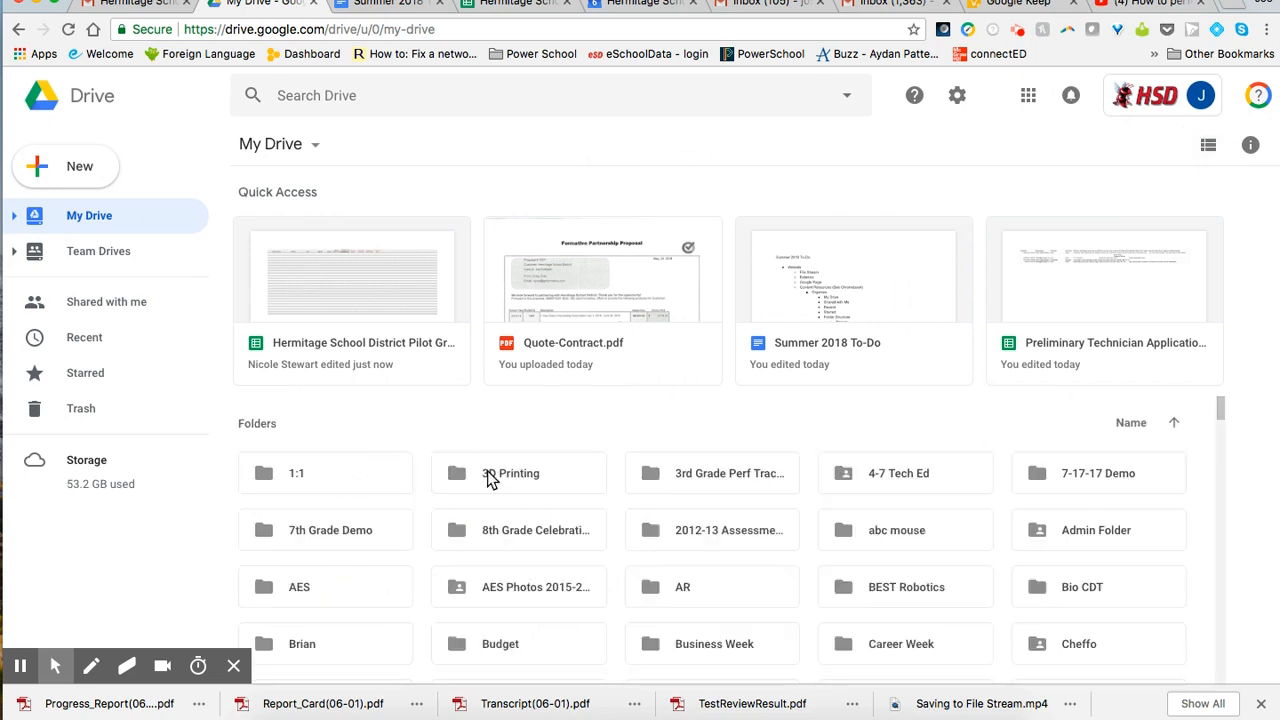
{"action": "scroll", "coordinate": [976, 518], "scroll_direction": "down", "scroll_amount": 4}
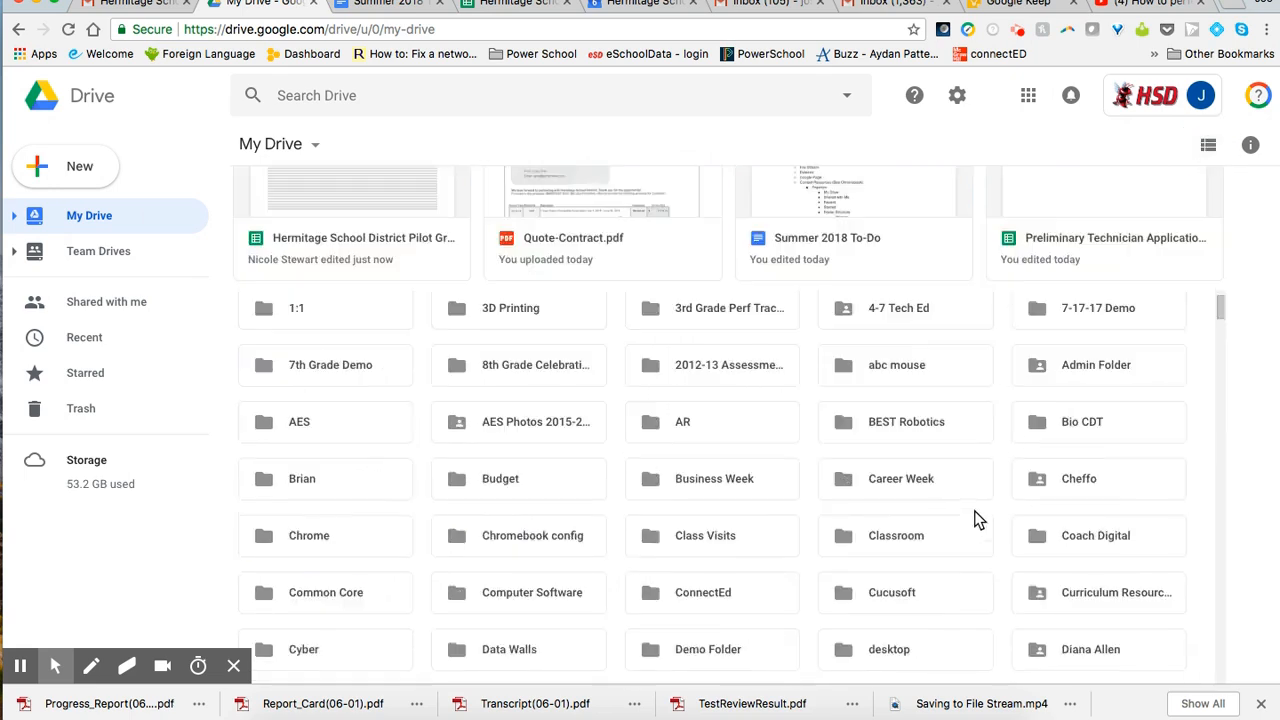
{"action": "scroll", "coordinate": [975, 517], "scroll_direction": "up", "scroll_amount": 4}
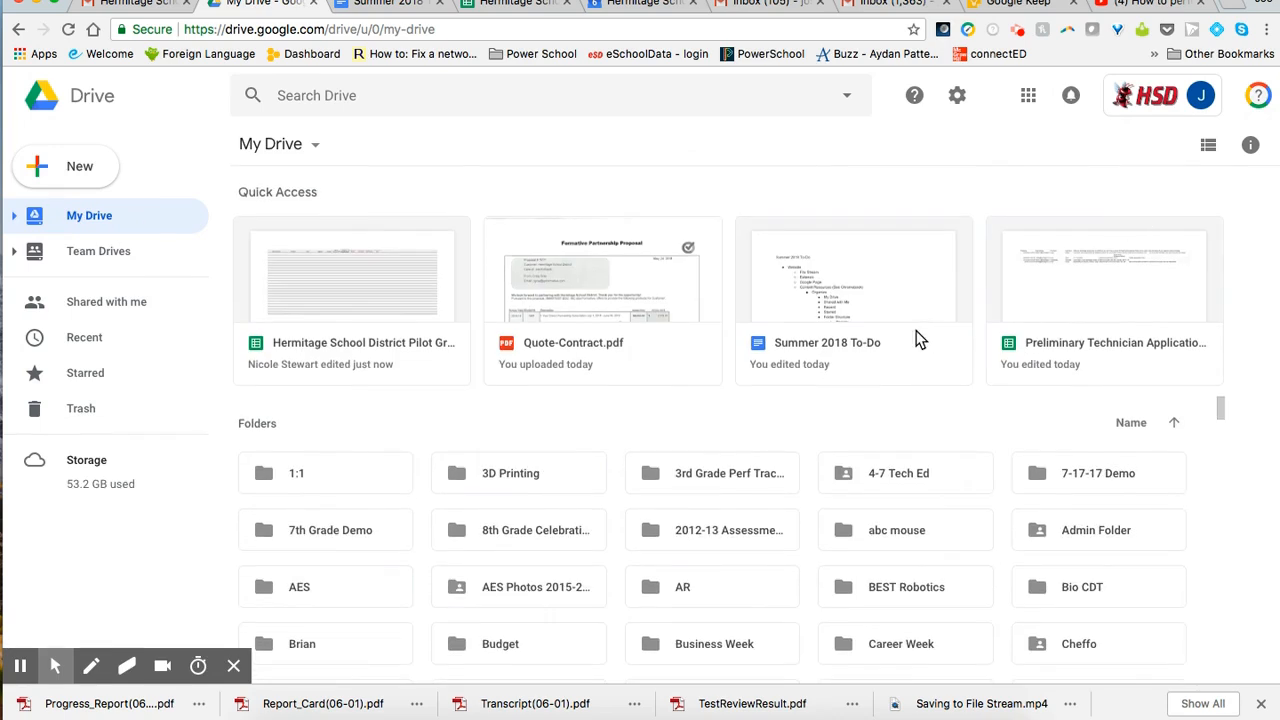
{"action": "left_click", "coordinate": [1208, 146]}
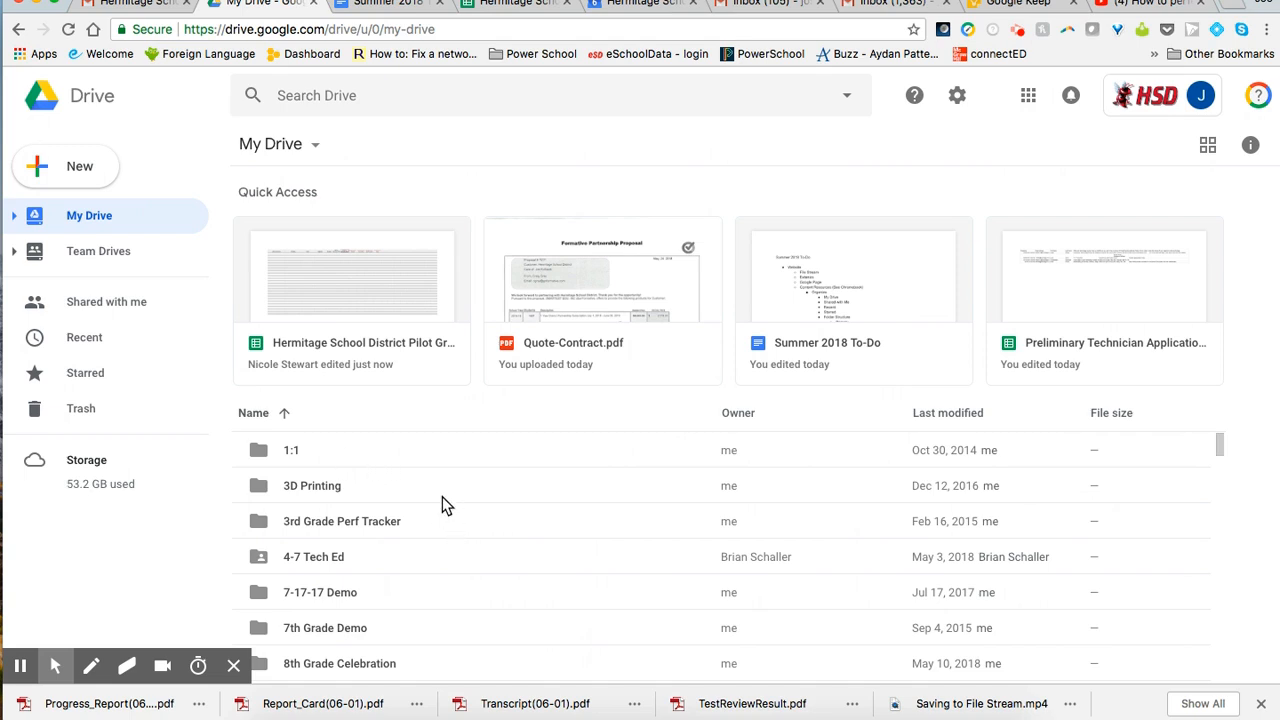
- Find the 2017 folder among the items shared with this account and add it to My Drive
{"action": "left_click", "coordinate": [112, 305]}
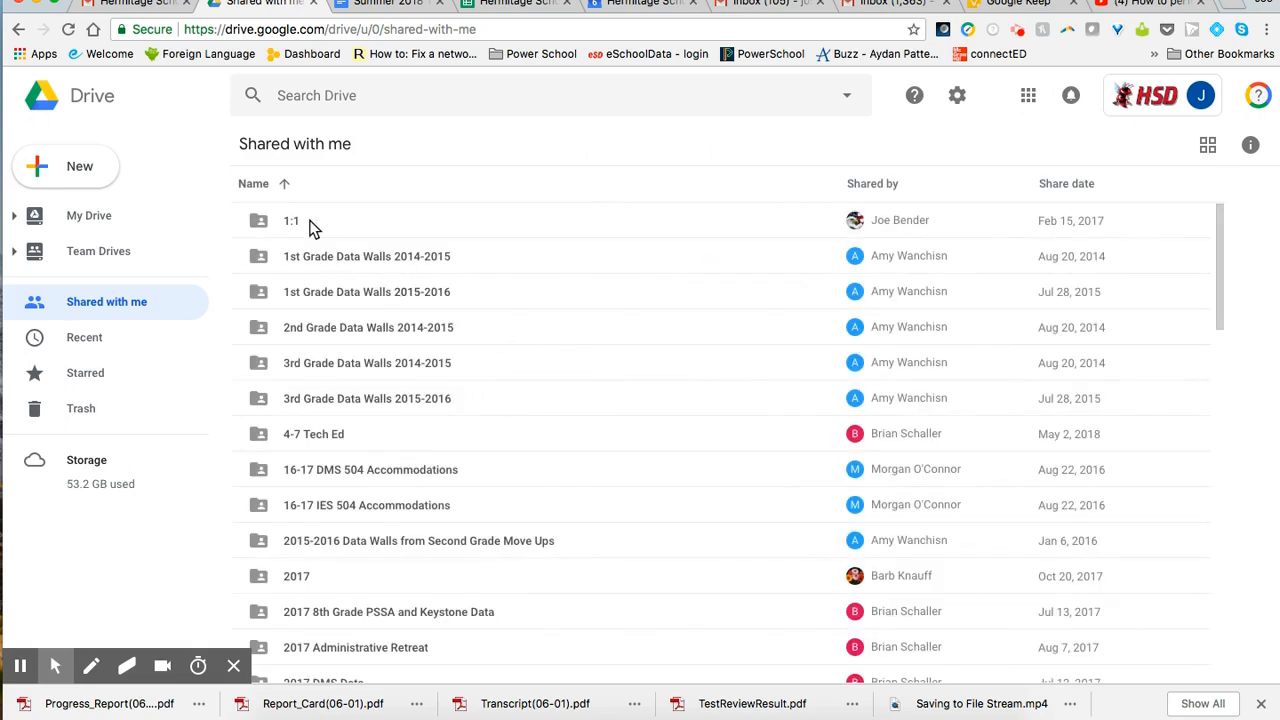
{"action": "scroll", "coordinate": [479, 481], "scroll_direction": "down", "scroll_amount": 5}
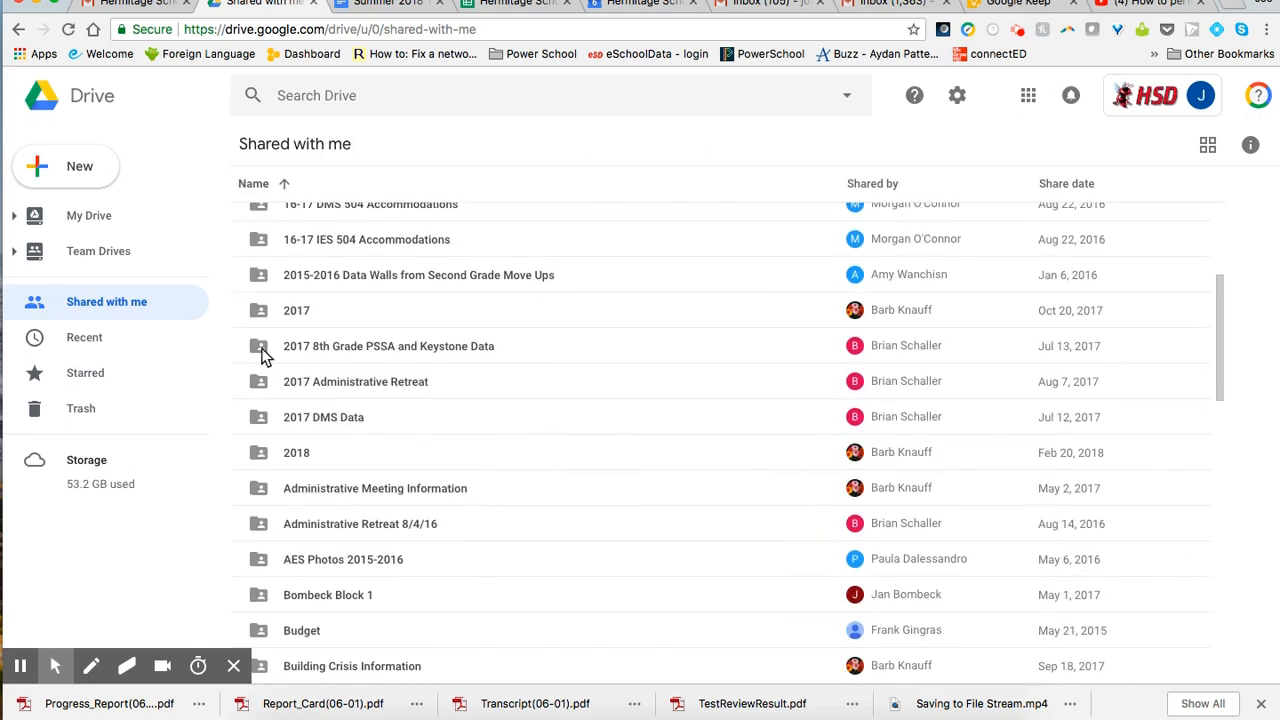
{"action": "scroll", "coordinate": [563, 386], "scroll_direction": "up", "scroll_amount": 4}
{"action": "scroll", "coordinate": [563, 389], "scroll_direction": "up", "scroll_amount": 2}
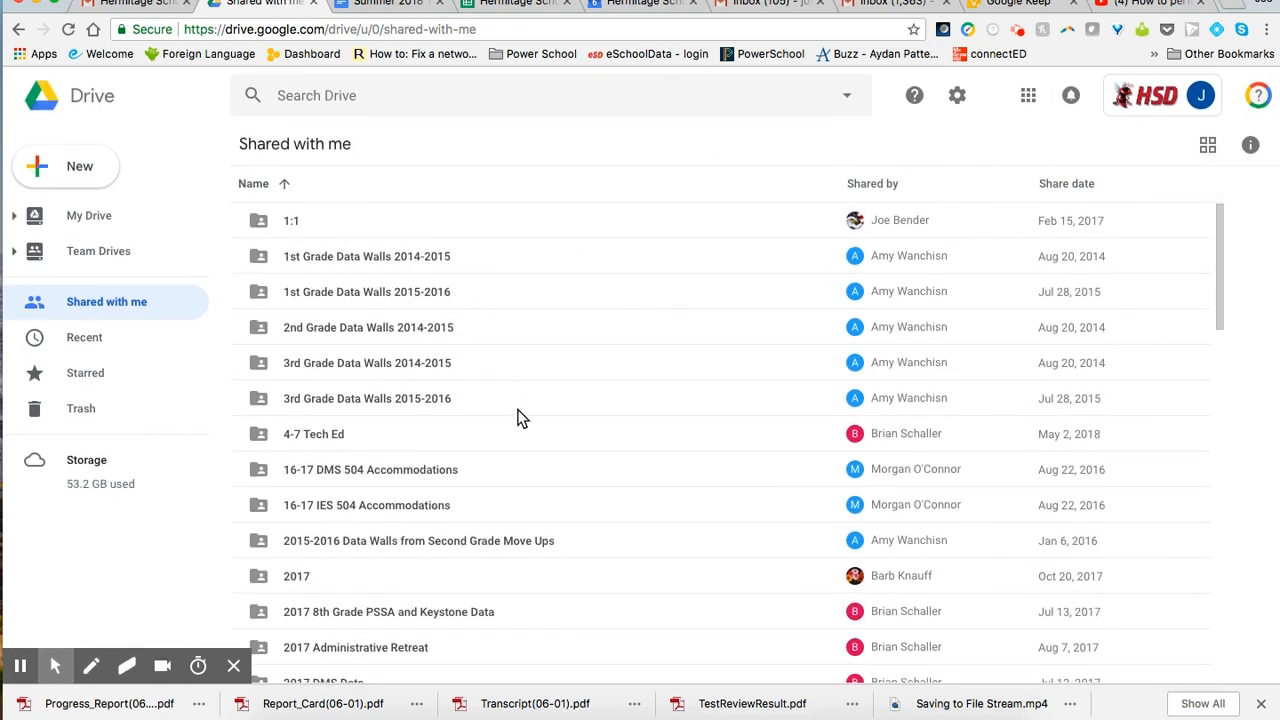
{"action": "scroll", "coordinate": [522, 428], "scroll_direction": "down", "scroll_amount": 2}
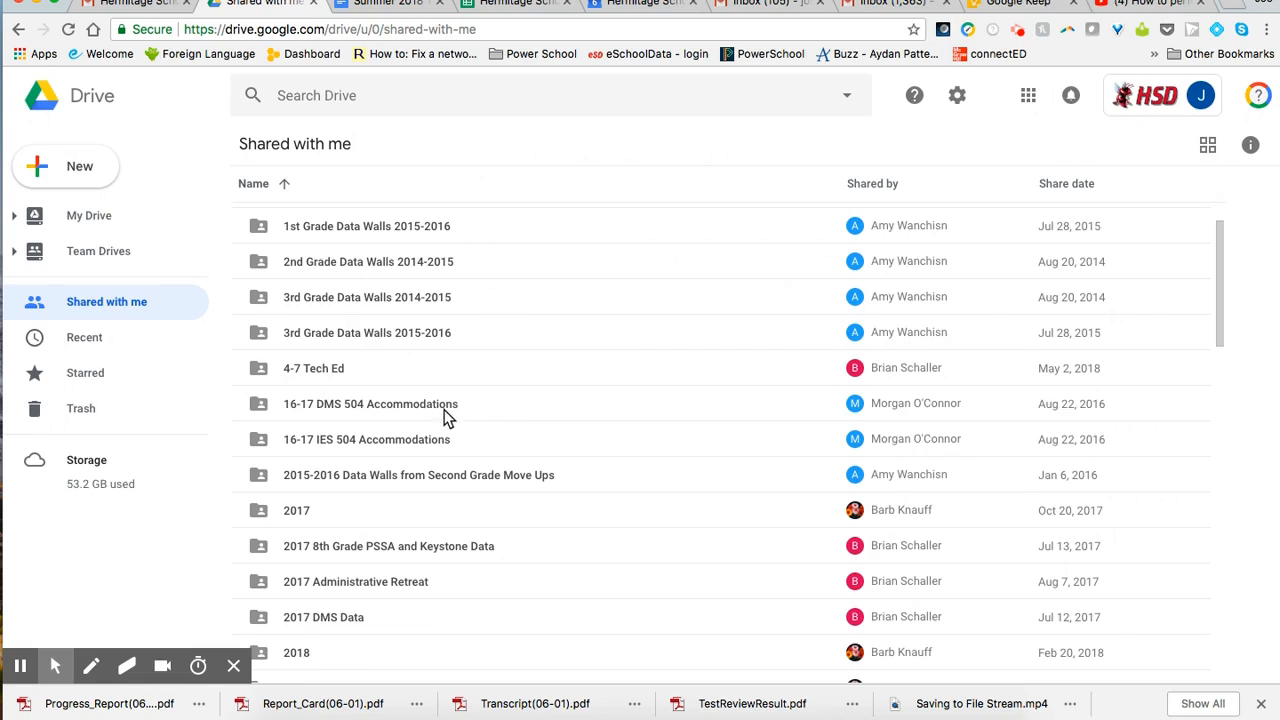
{"action": "scroll", "coordinate": [478, 480], "scroll_direction": "down", "scroll_amount": 2}
{"action": "left_click", "coordinate": [340, 458]}
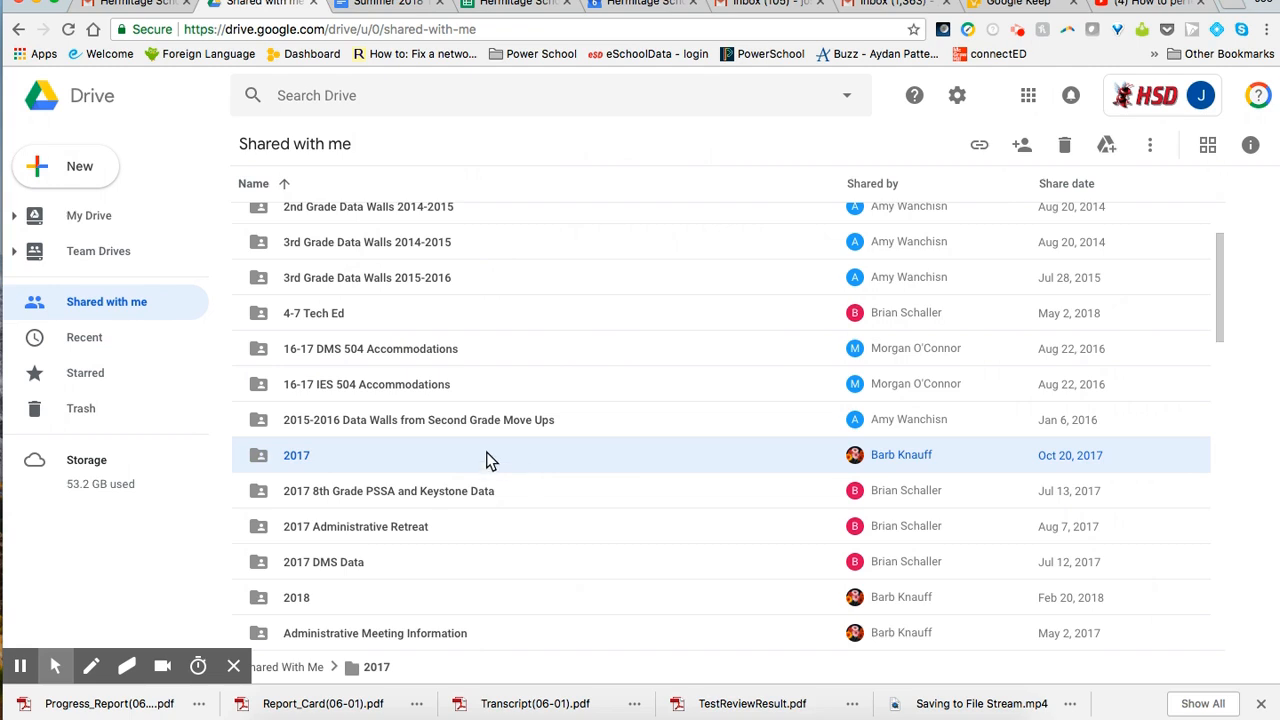
{"action": "left_click", "coordinate": [1107, 147]}
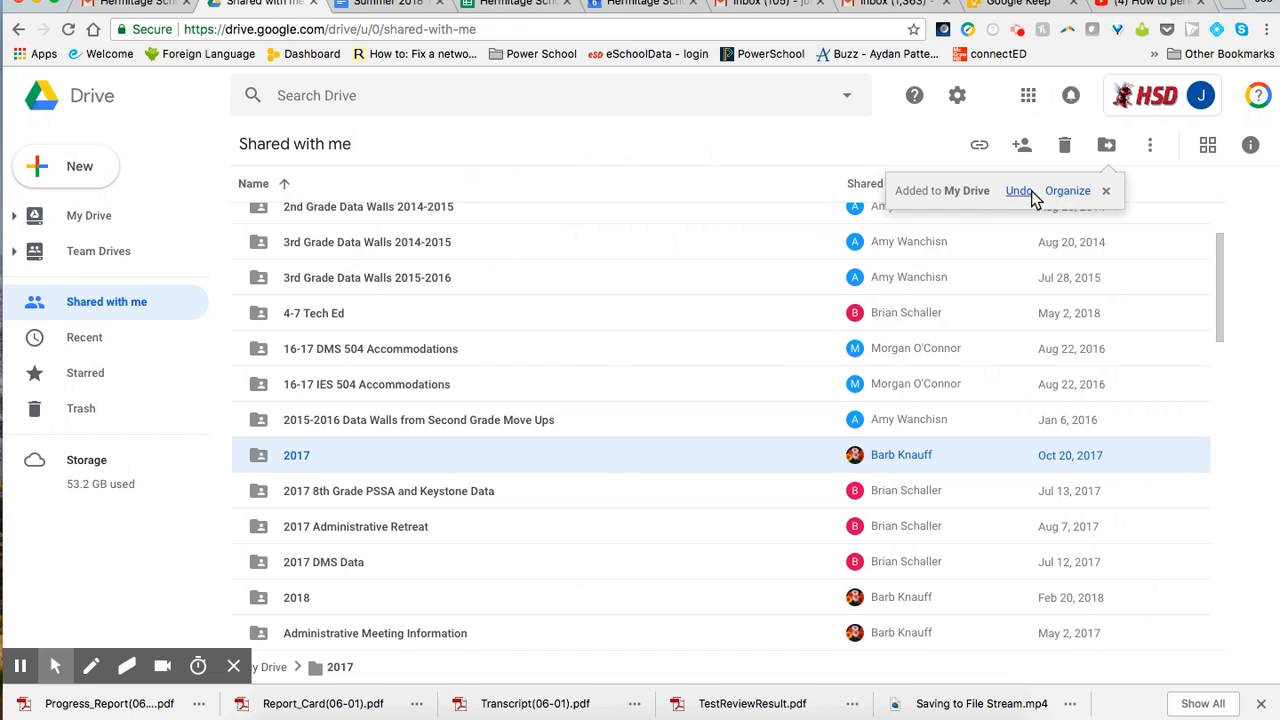
- Organize the added 2017 folder by moving it into a new My Drive folder named Demo Folder 2
{"action": "left_click", "coordinate": [1068, 192]}
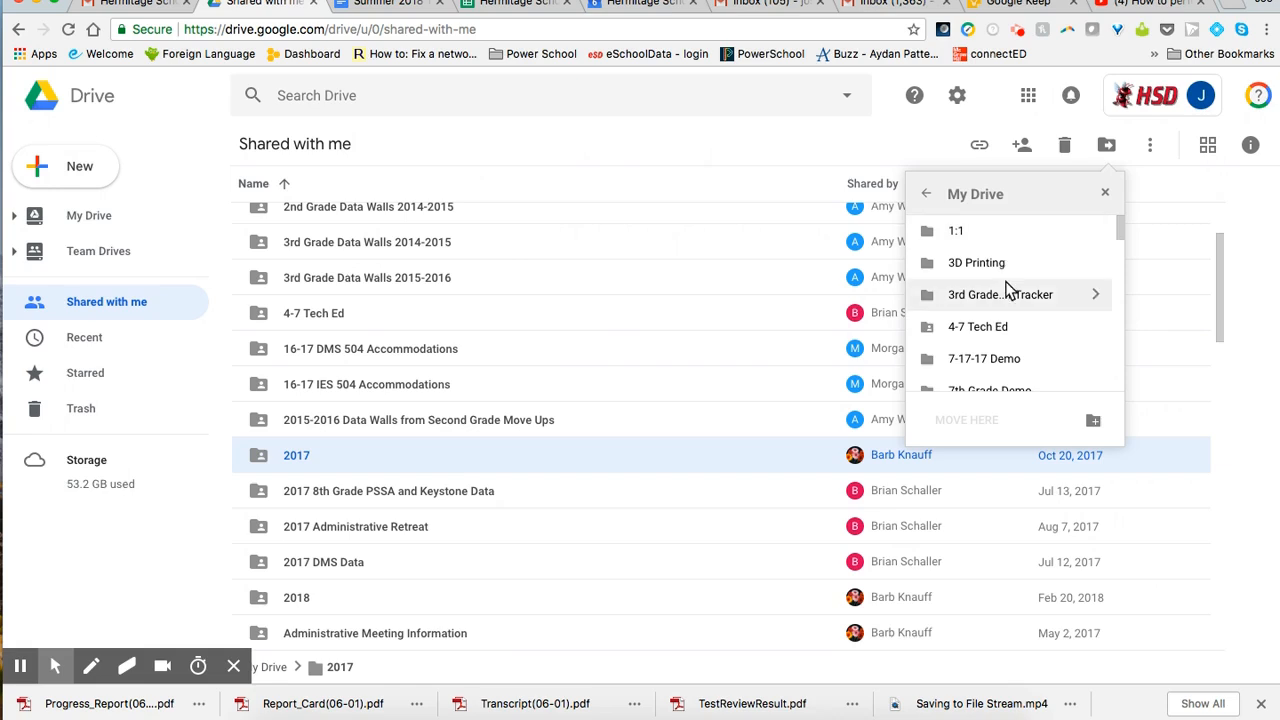
{"action": "scroll", "coordinate": [1001, 320], "scroll_direction": "down", "scroll_amount": 2}
{"action": "scroll", "coordinate": [1003, 325], "scroll_direction": "down", "scroll_amount": 2}
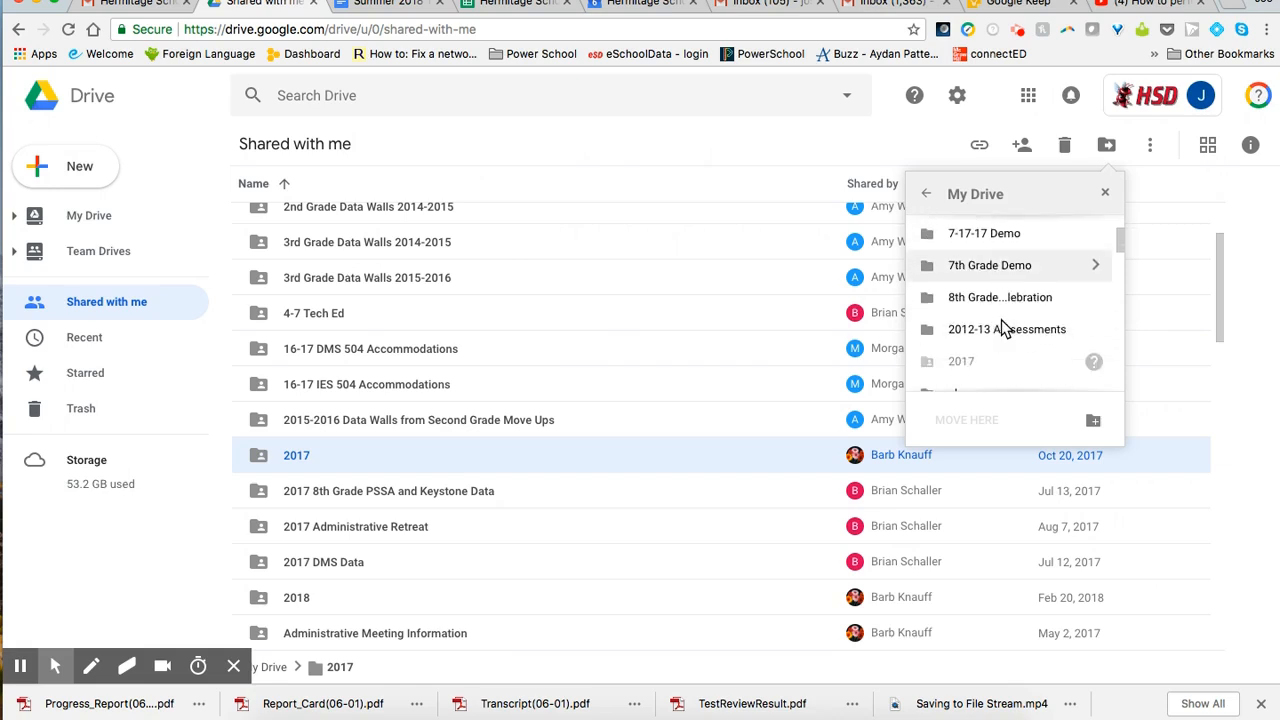
{"action": "scroll", "coordinate": [1006, 275], "scroll_direction": "down", "scroll_amount": 5}
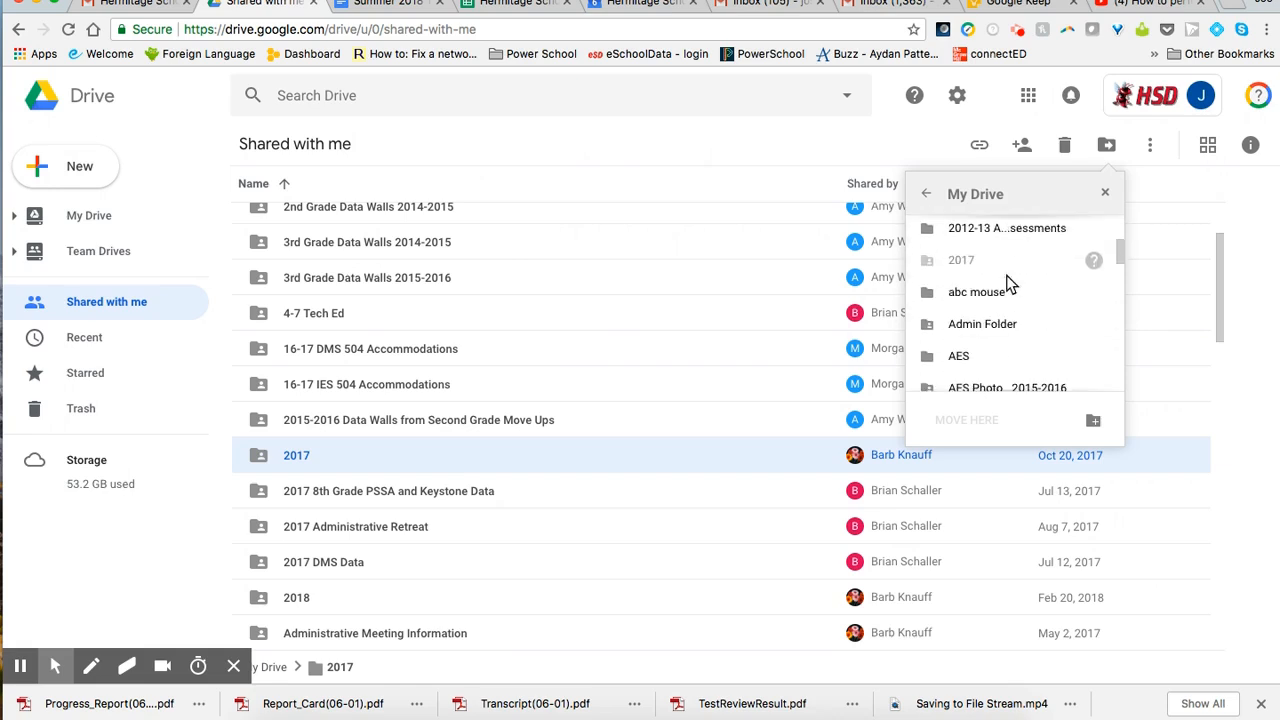
{"action": "scroll", "coordinate": [1006, 277], "scroll_direction": "up", "scroll_amount": 9}
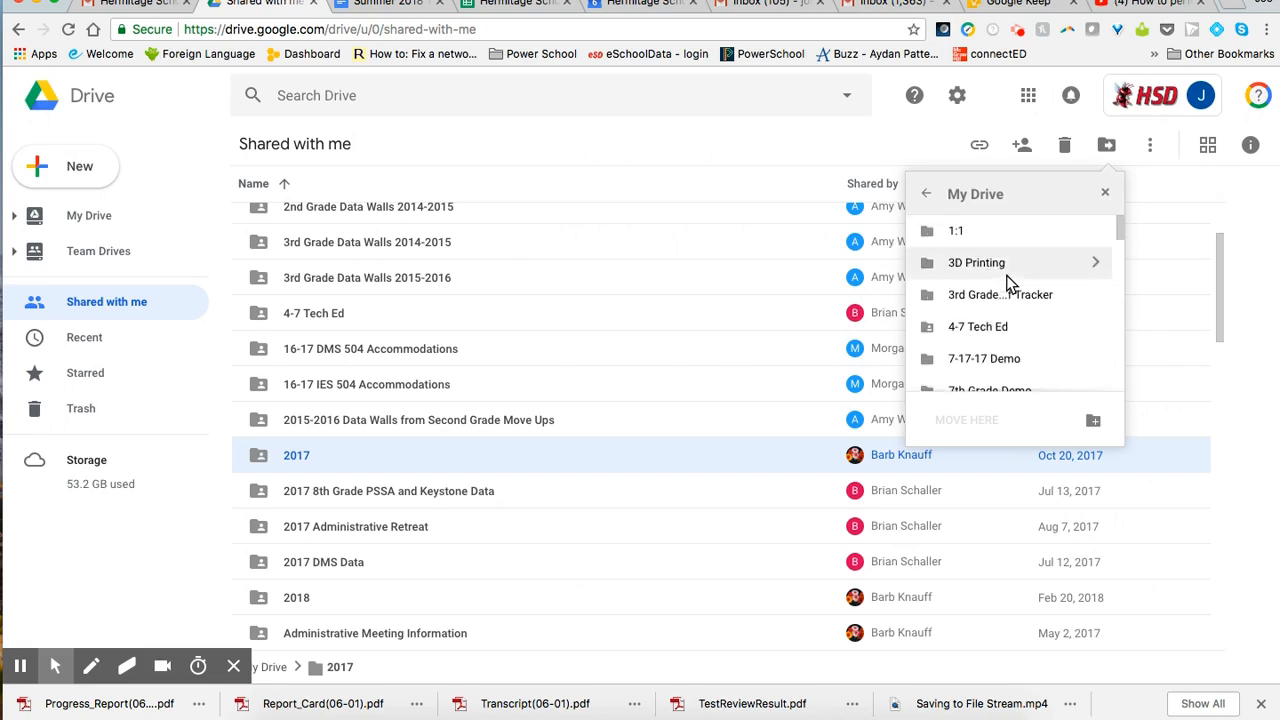
{"action": "left_click", "coordinate": [1093, 424]}
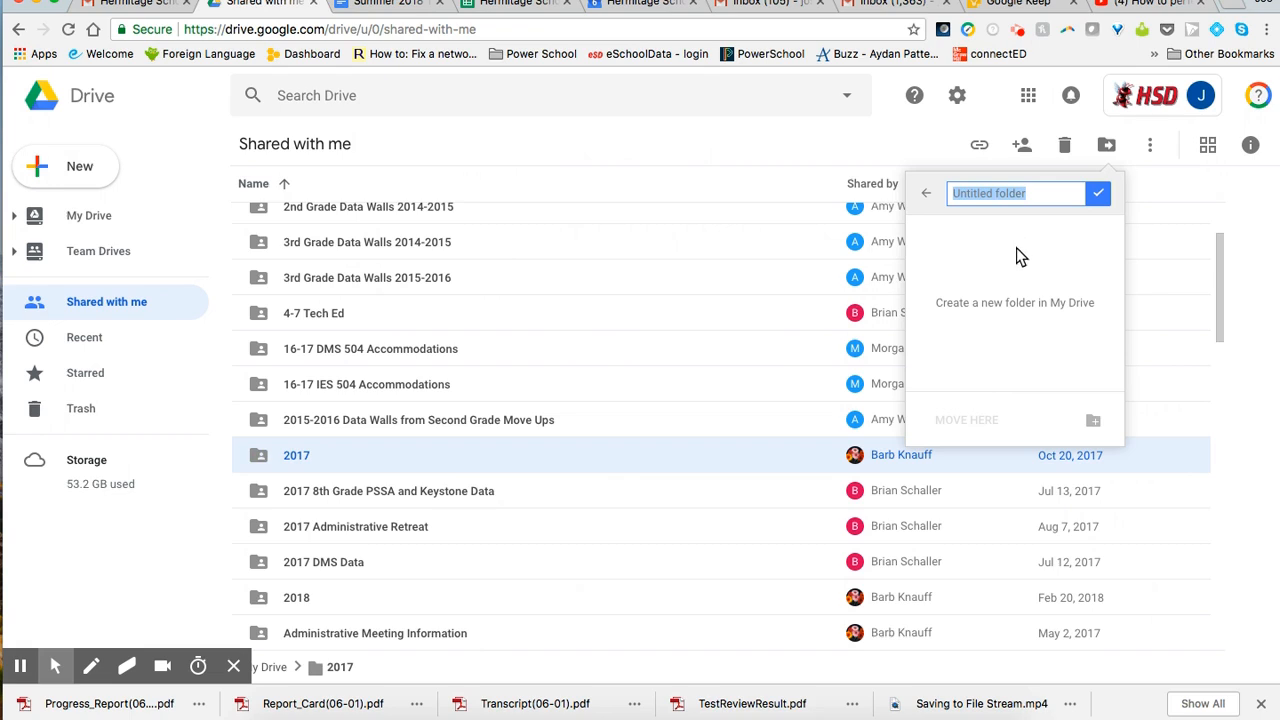
{"action": "type", "text": "Demo 2"}
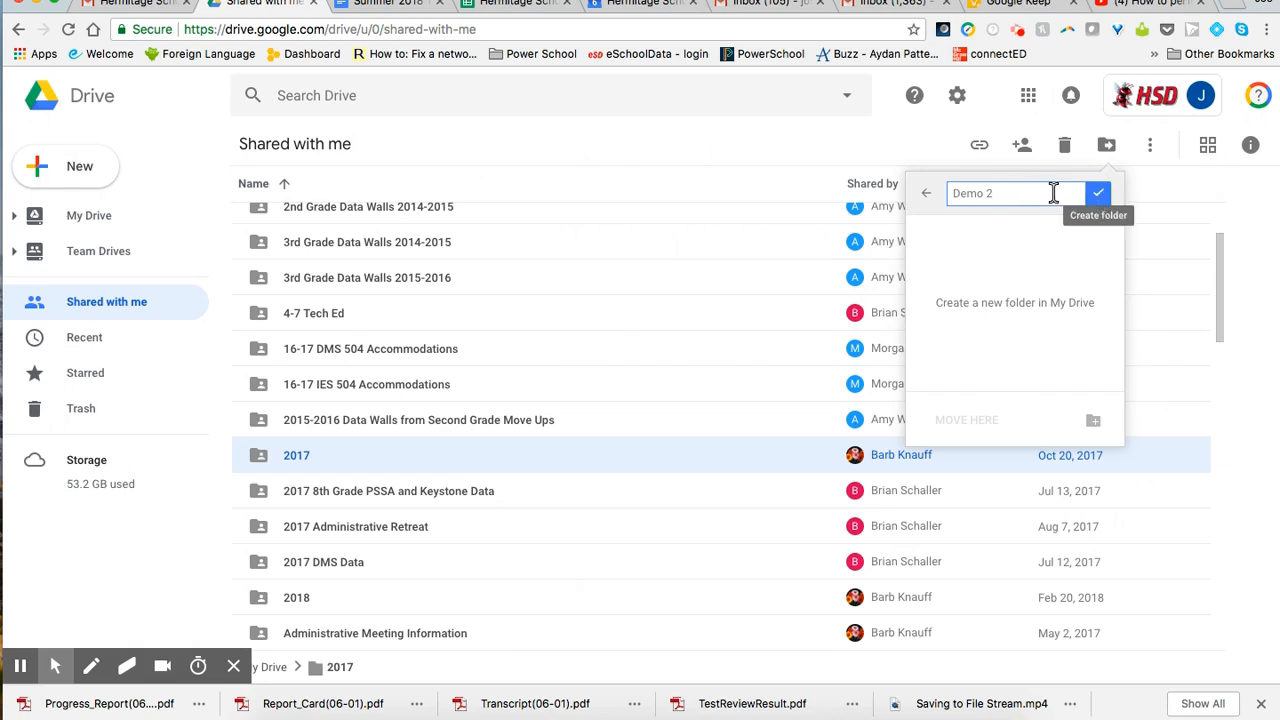
{"action": "type", "text": "Folder"}
{"action": "left_click", "coordinate": [1099, 192]}
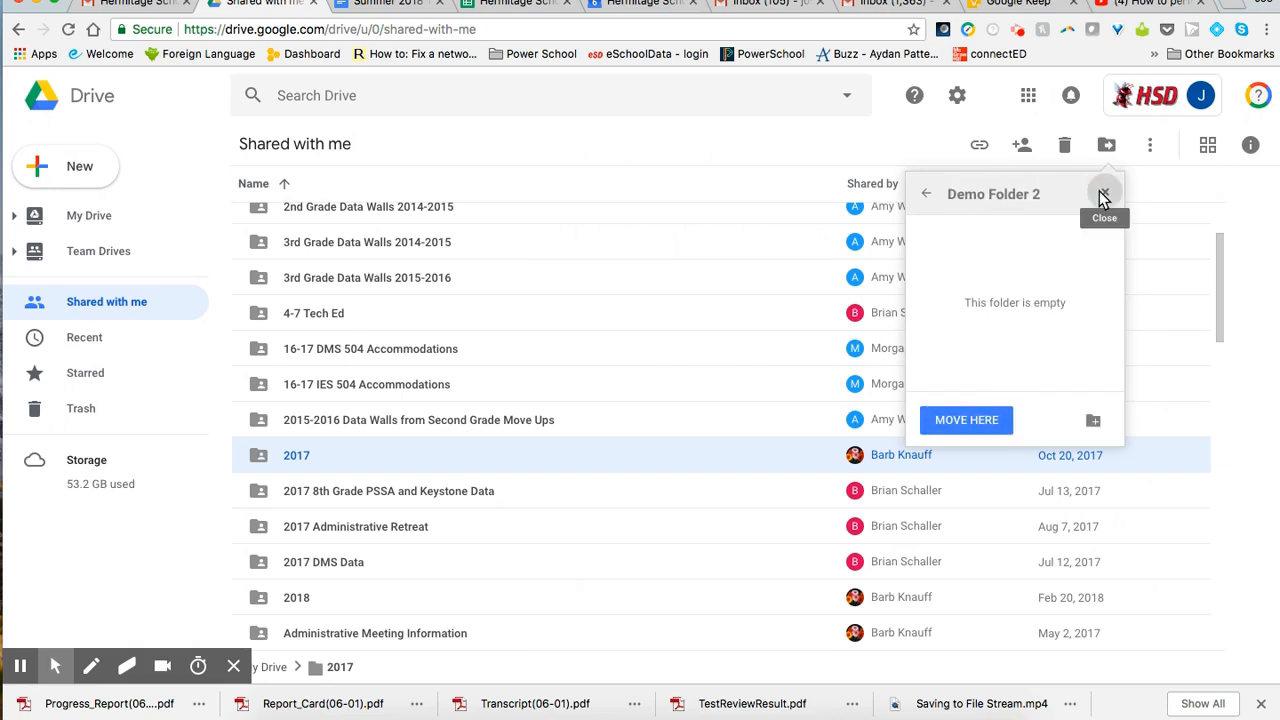
{"action": "left_click", "coordinate": [972, 415]}
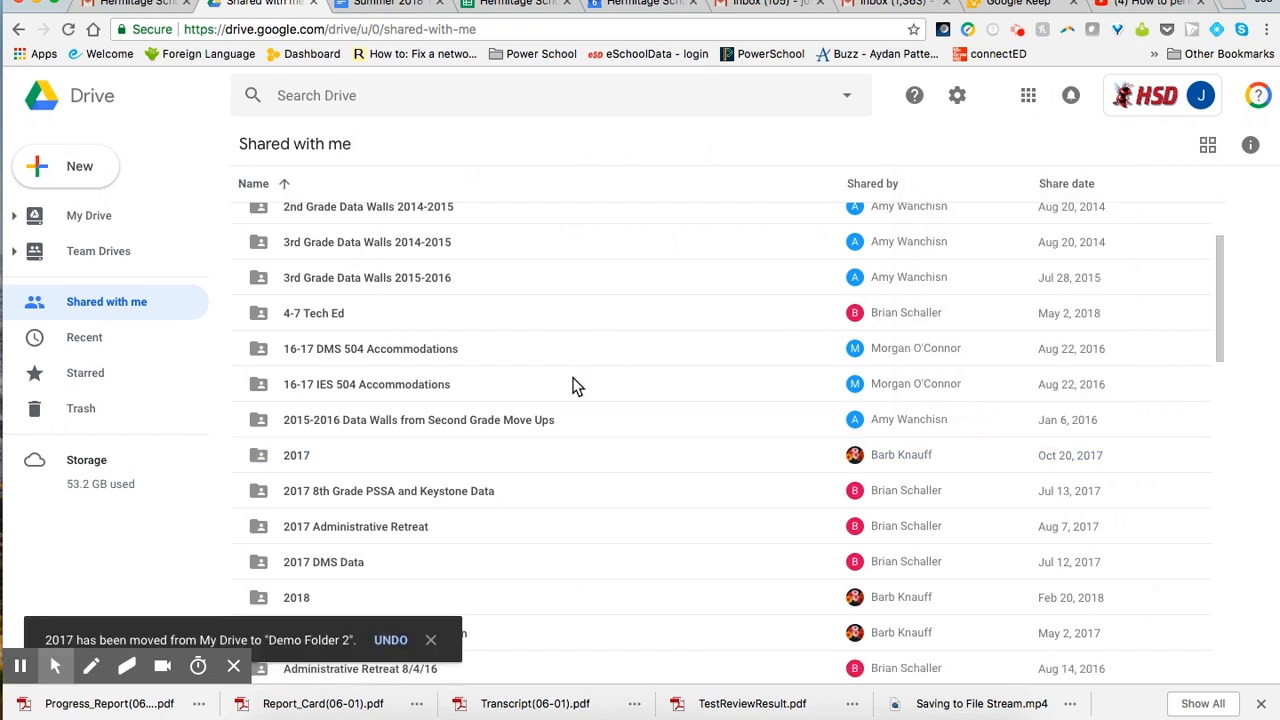
- Open Demo Folder 2 in My Drive to check its contents
{"action": "left_click", "coordinate": [96, 216]}
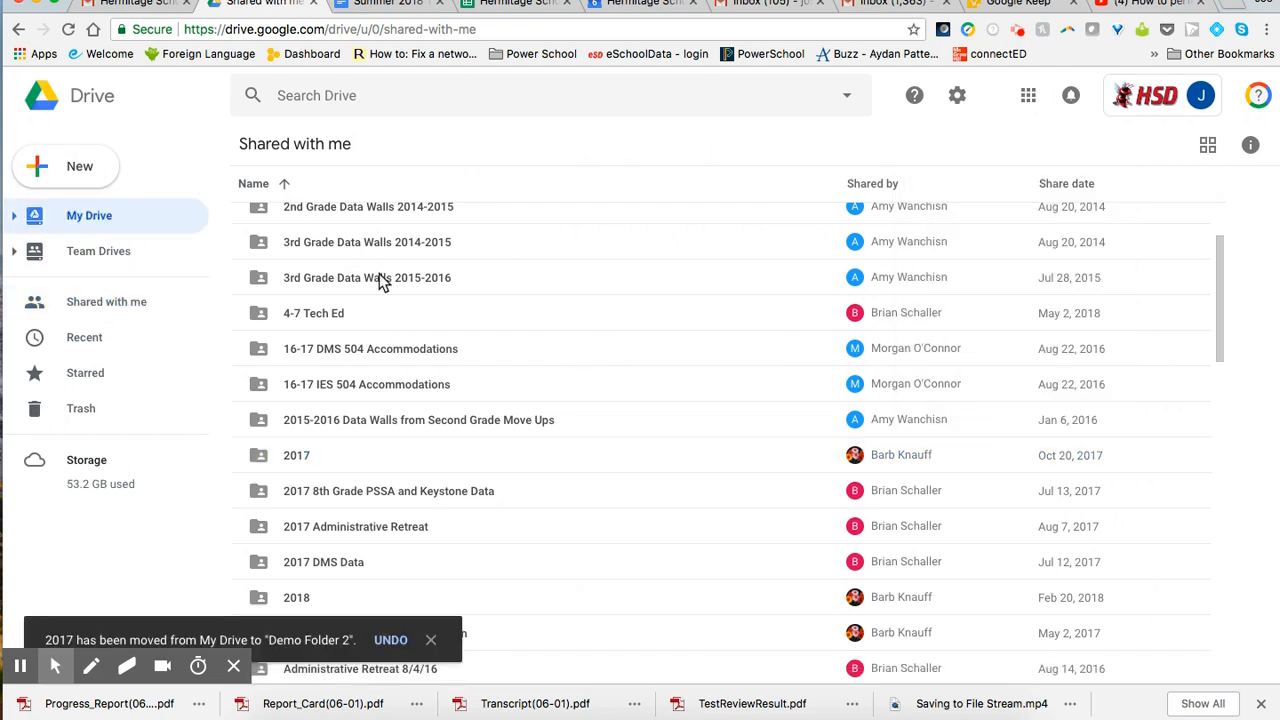
{"action": "scroll", "coordinate": [329, 497], "scroll_direction": "down", "scroll_amount": 10}
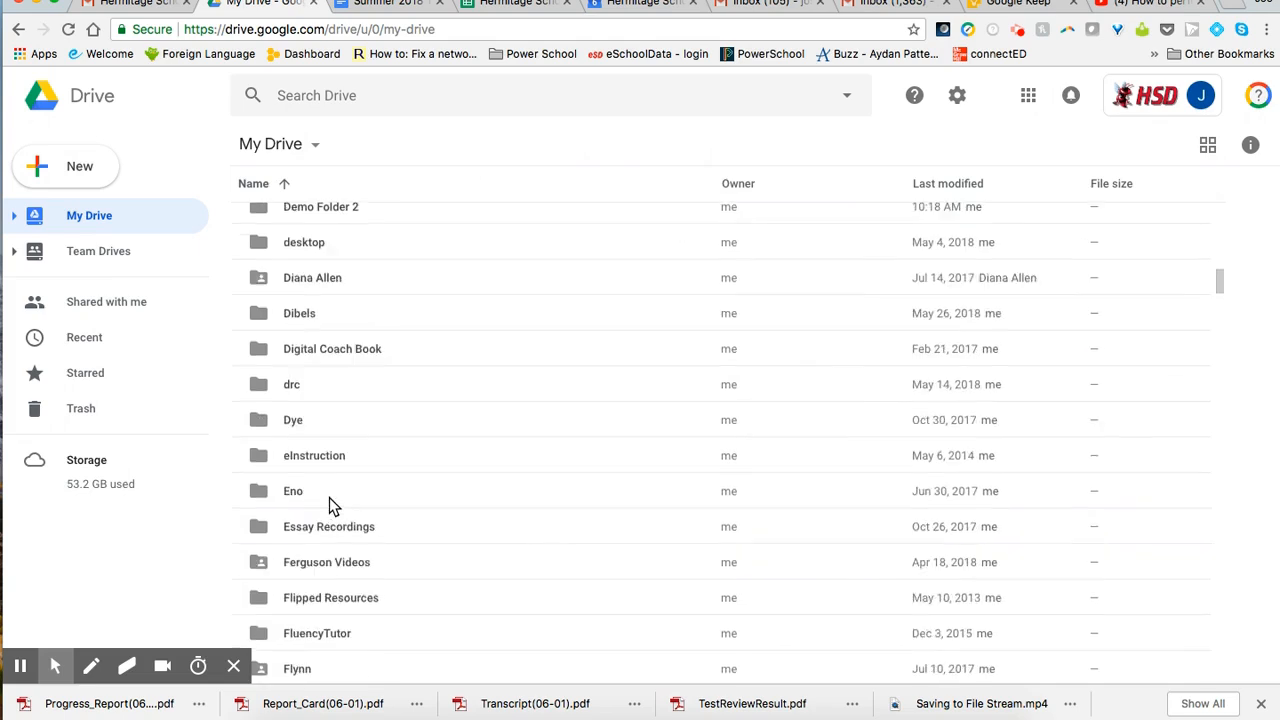
{"action": "scroll", "coordinate": [329, 497], "scroll_direction": "up", "scroll_amount": 2}
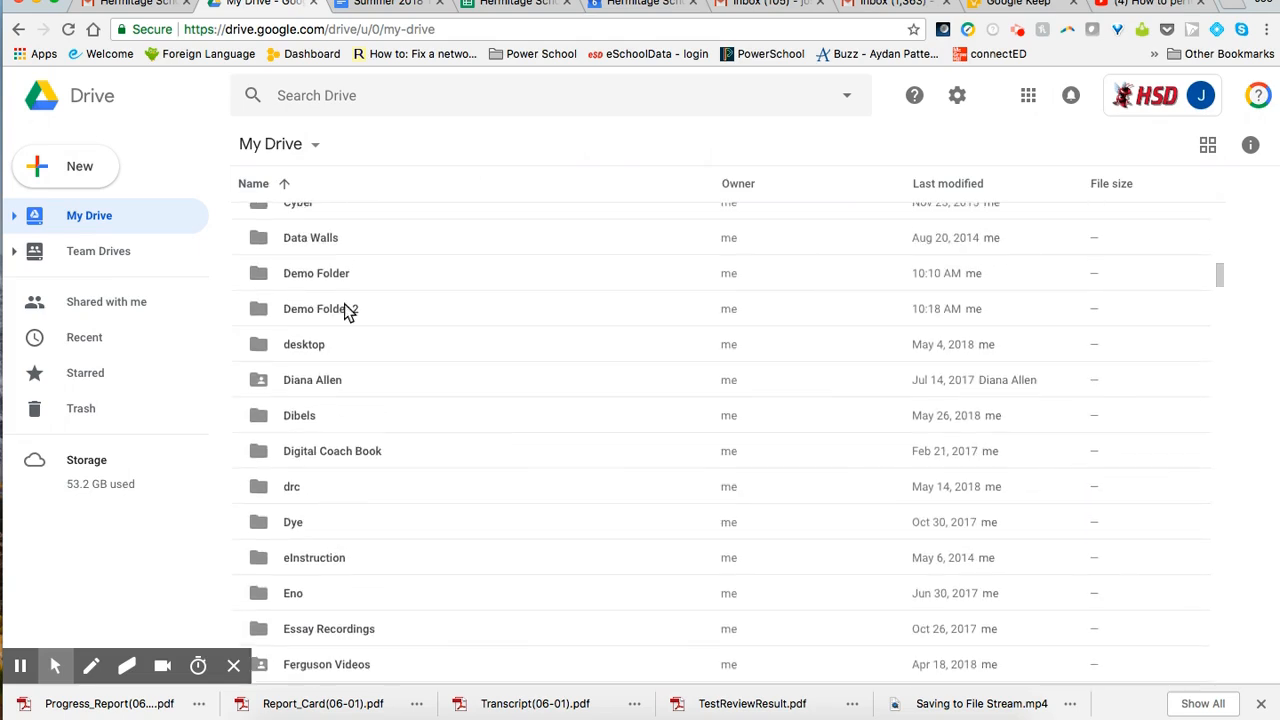
{"action": "double_click", "coordinate": [347, 311]}
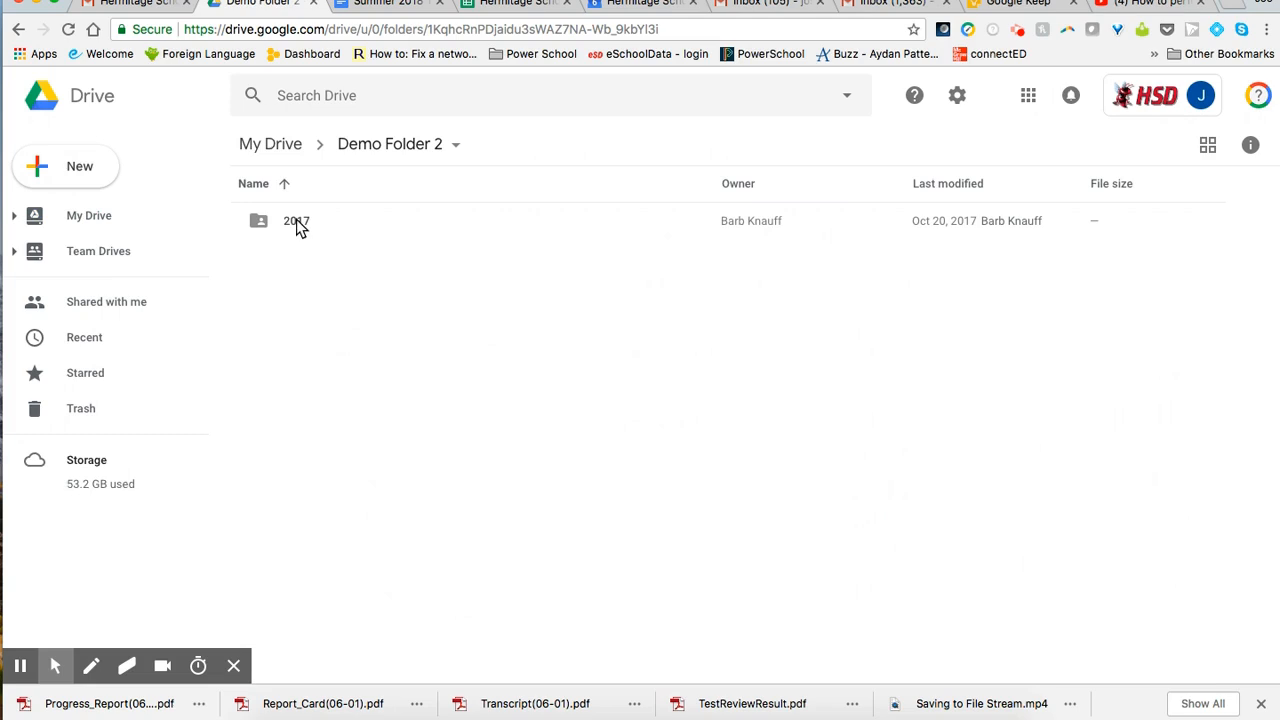
- Look through the list of recently opened, modified and uploaded files in Drive
{"action": "left_click", "coordinate": [103, 220]}
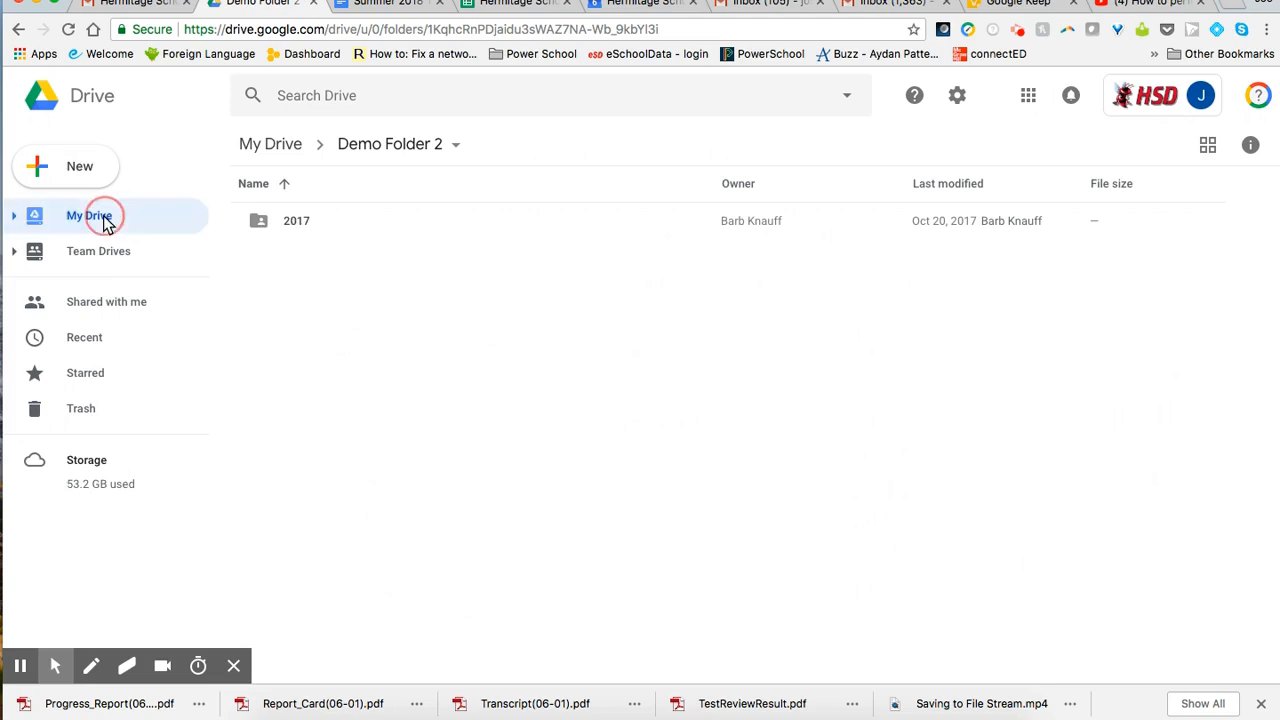
{"action": "left_click", "coordinate": [93, 340]}
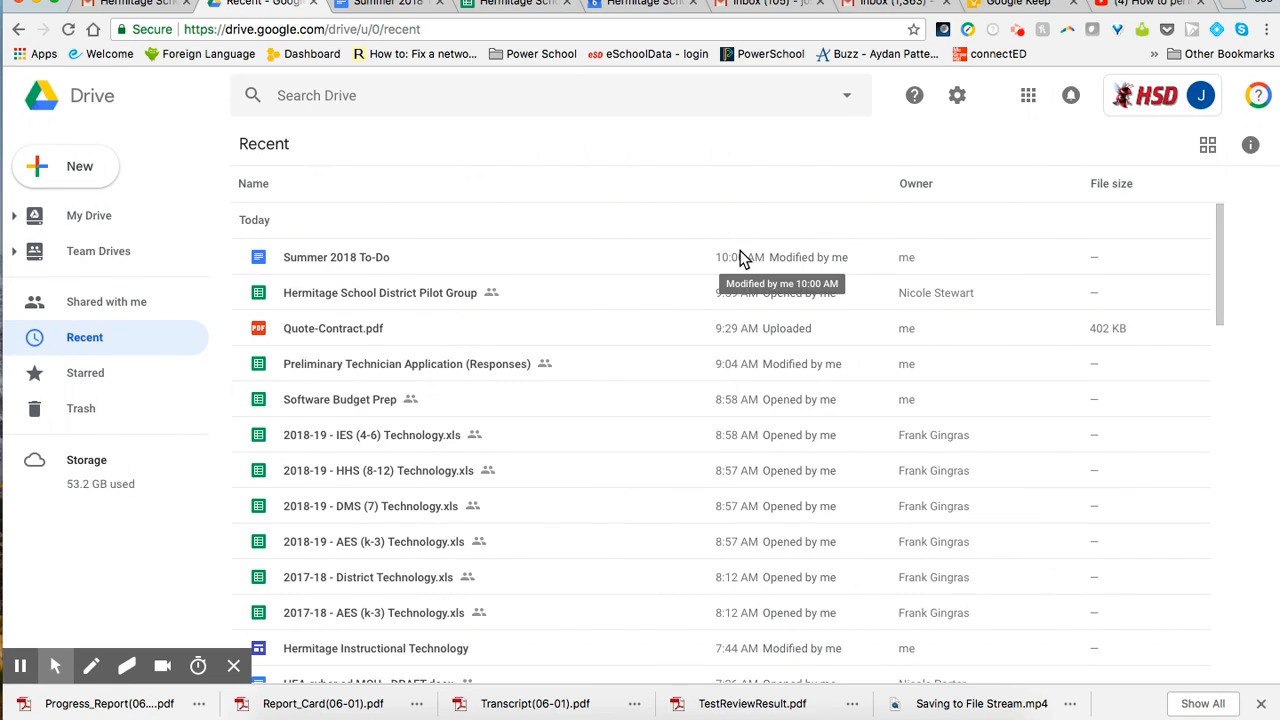
{"action": "scroll", "coordinate": [741, 412], "scroll_direction": "down", "scroll_amount": 8}
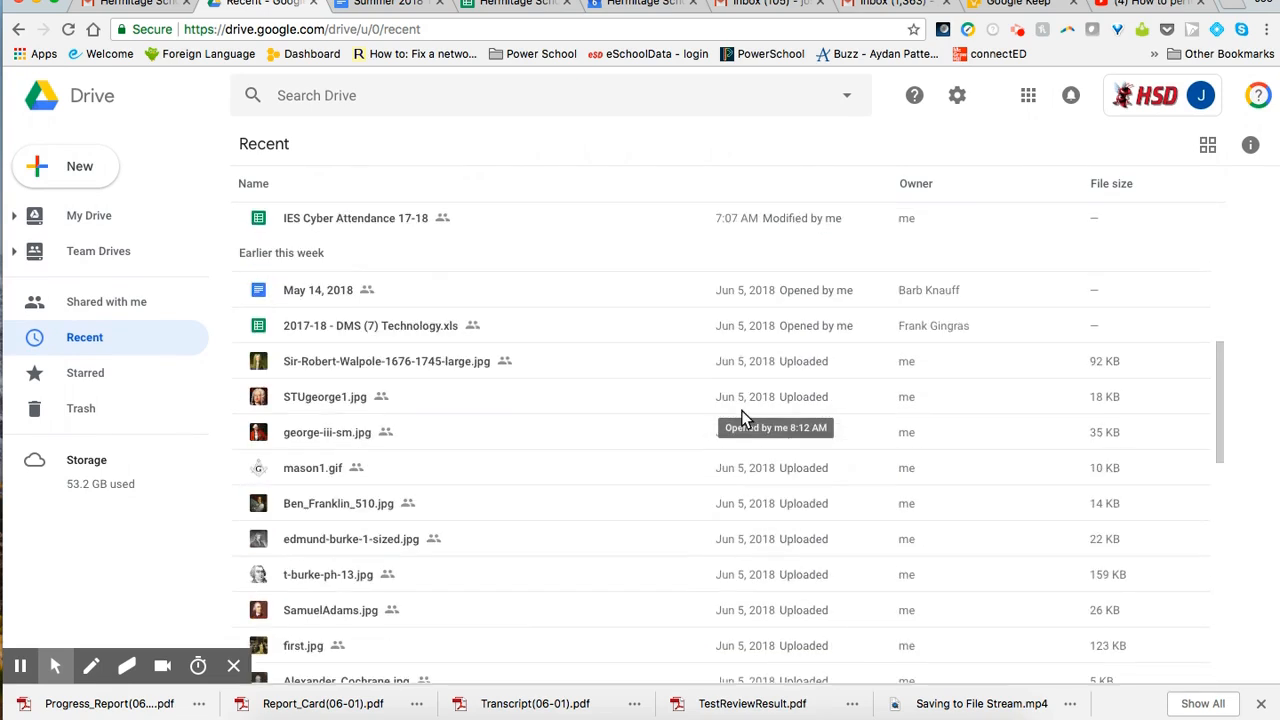
{"action": "scroll", "coordinate": [742, 413], "scroll_direction": "down", "scroll_amount": 3}
{"action": "scroll", "coordinate": [743, 414], "scroll_direction": "up", "scroll_amount": 10}
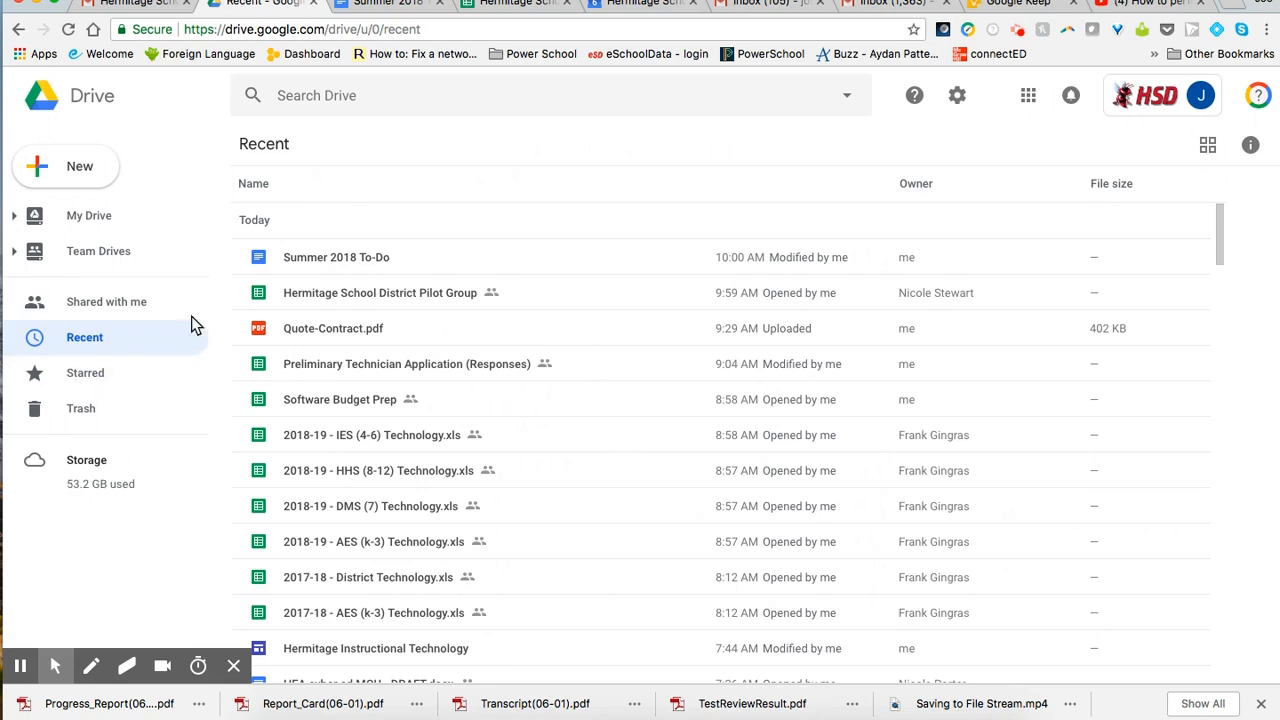
- View the starred items and return to My Drive
{"action": "left_click", "coordinate": [105, 218]}
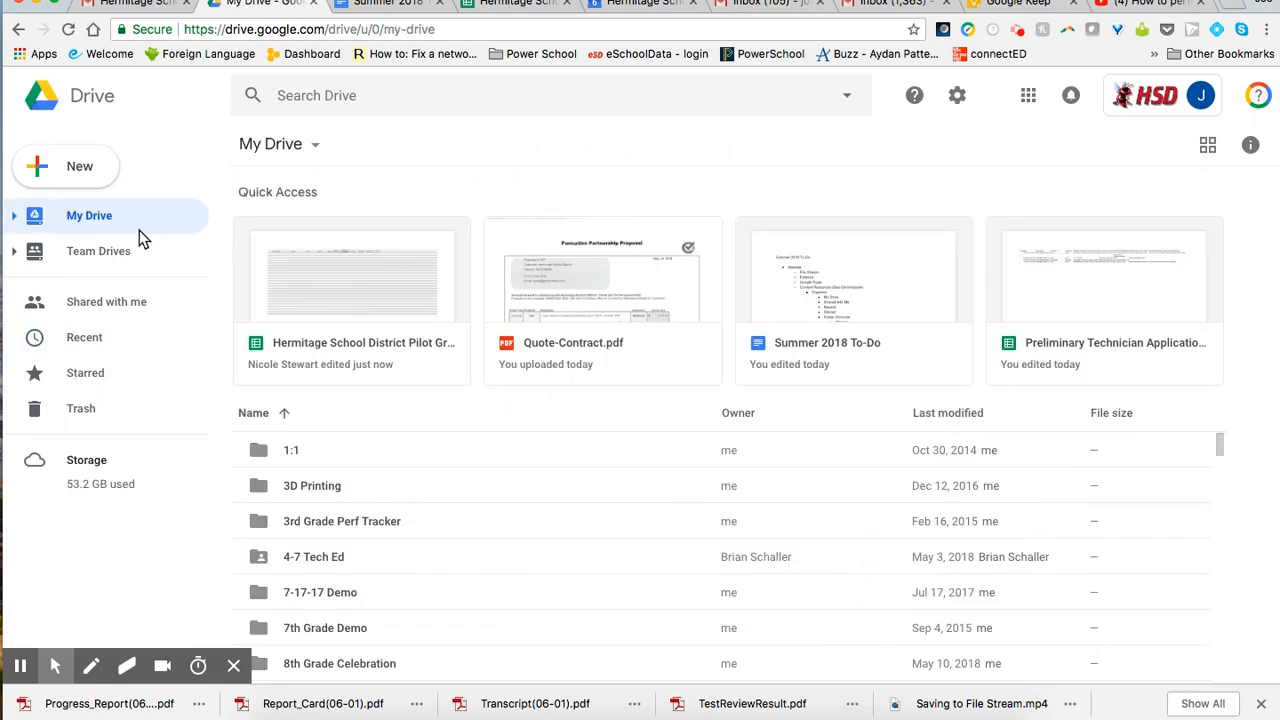
{"action": "left_click", "coordinate": [92, 382]}
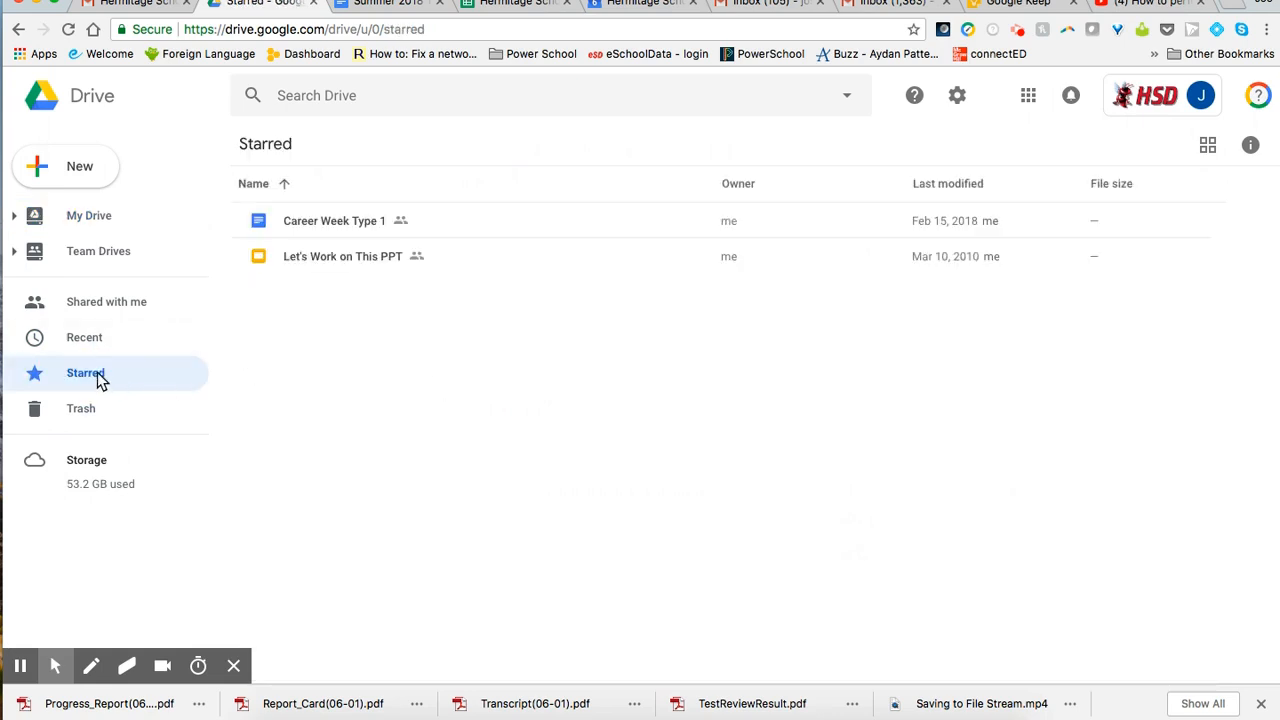
{"action": "left_click", "coordinate": [93, 228]}
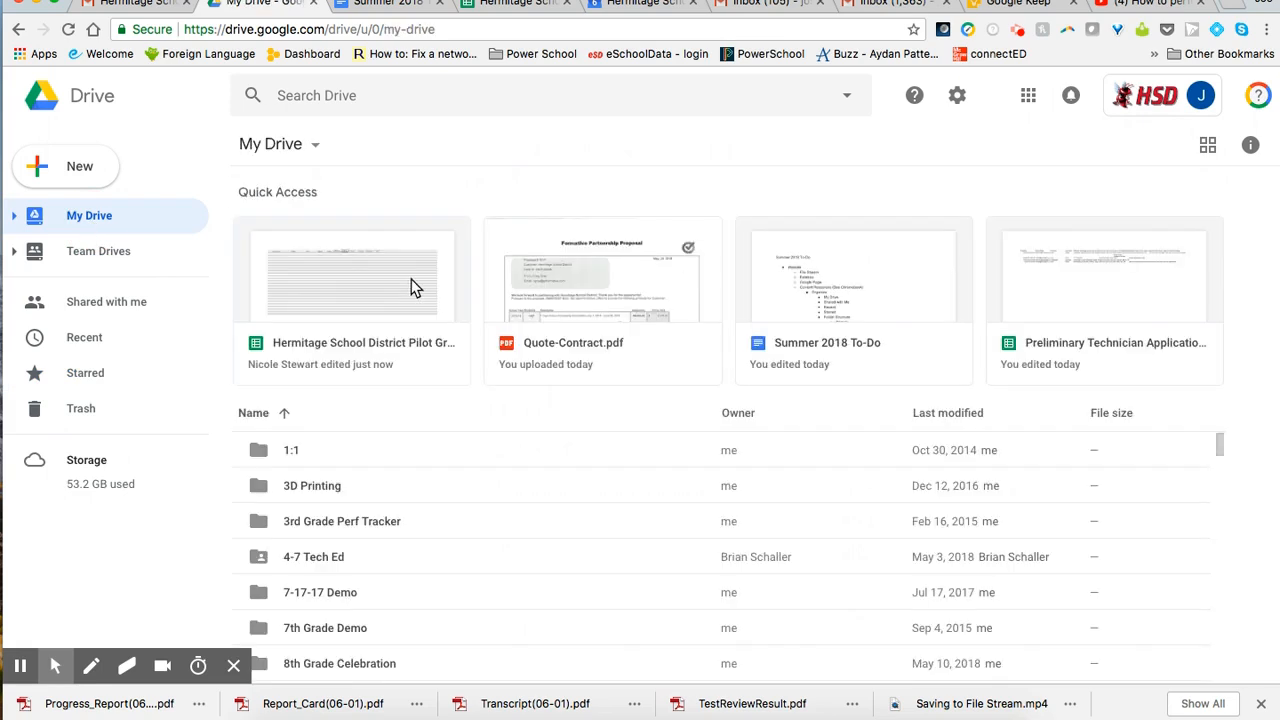
- Add a star to the Chromebook Assignments 2017-18 spreadsheet in the Chromebooks folder inside the 1:1 folder
{"action": "double_click", "coordinate": [317, 452]}
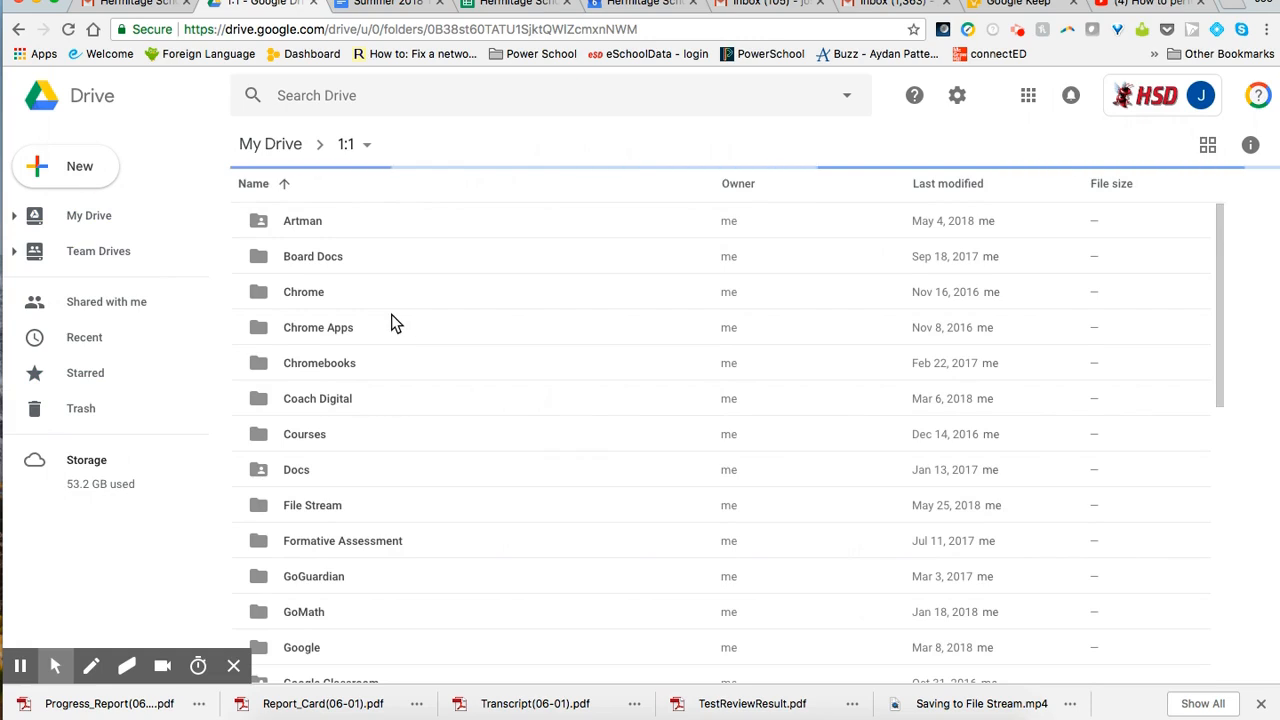
{"action": "scroll", "coordinate": [391, 320], "scroll_direction": "down", "scroll_amount": 2}
{"action": "scroll", "coordinate": [391, 320], "scroll_direction": "up", "scroll_amount": 2}
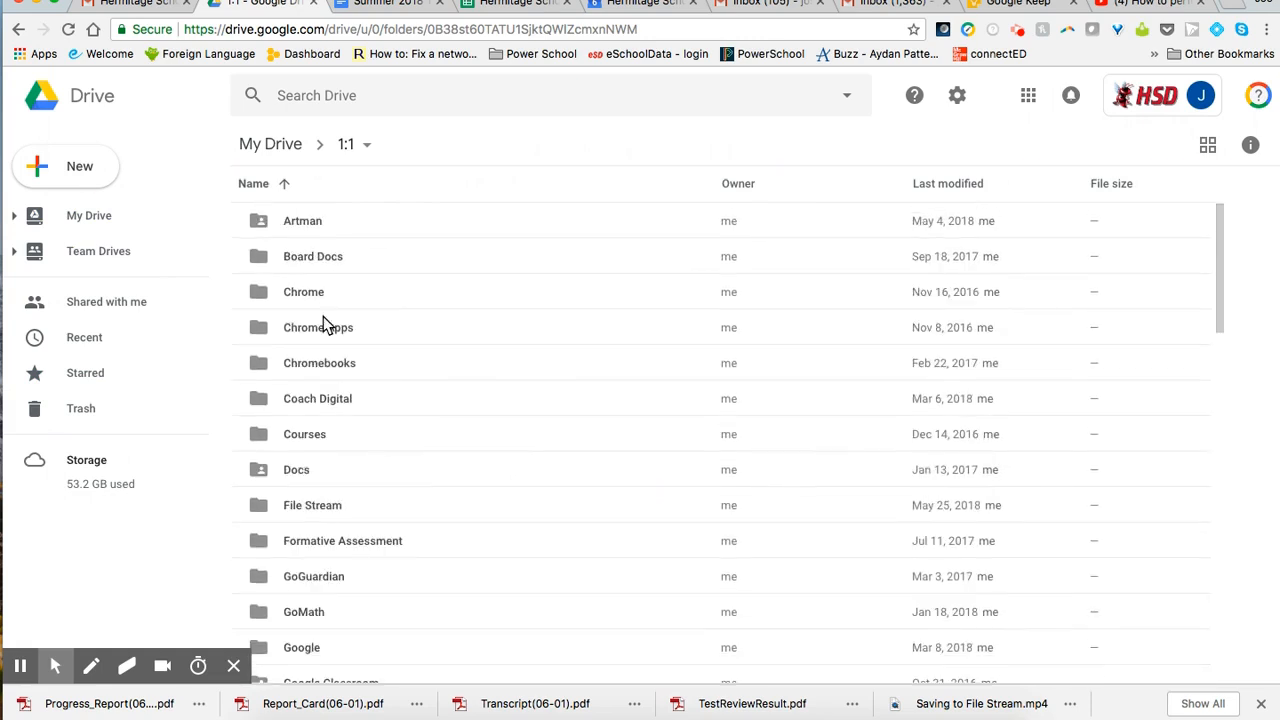
{"action": "double_click", "coordinate": [340, 366]}
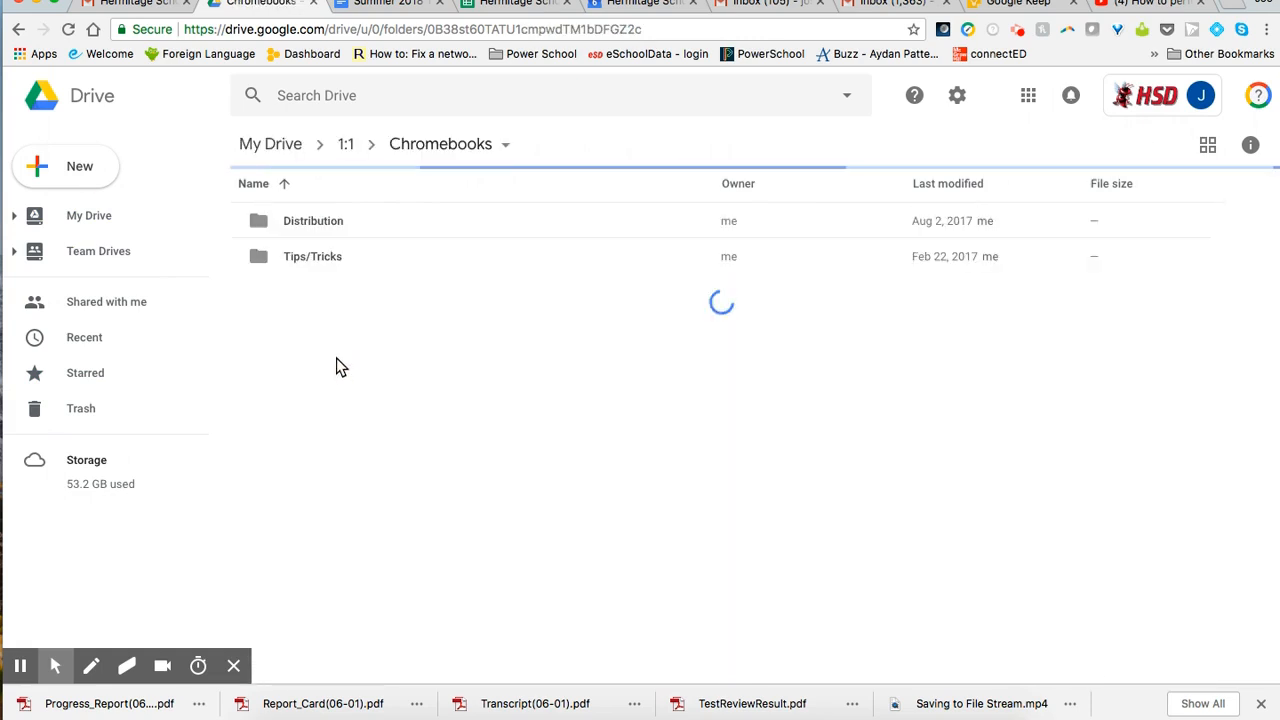
{"action": "left_click", "coordinate": [352, 335]}
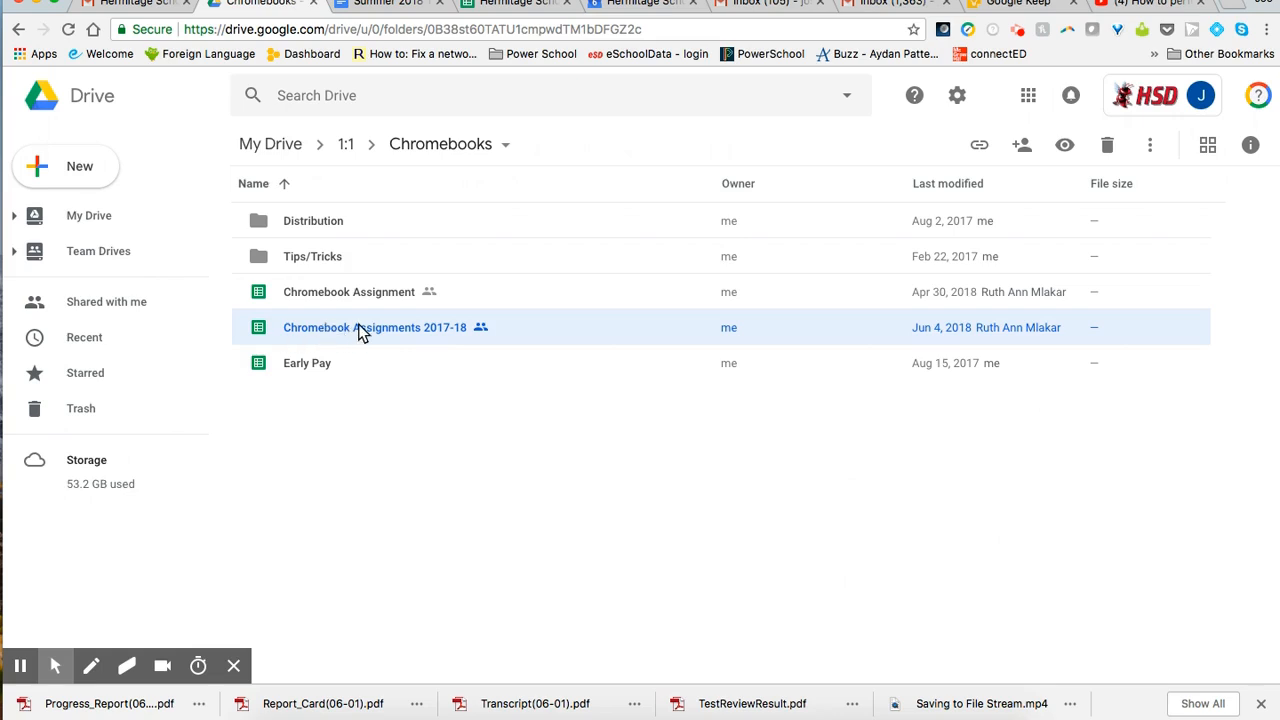
{"action": "right_click", "coordinate": [360, 331]}
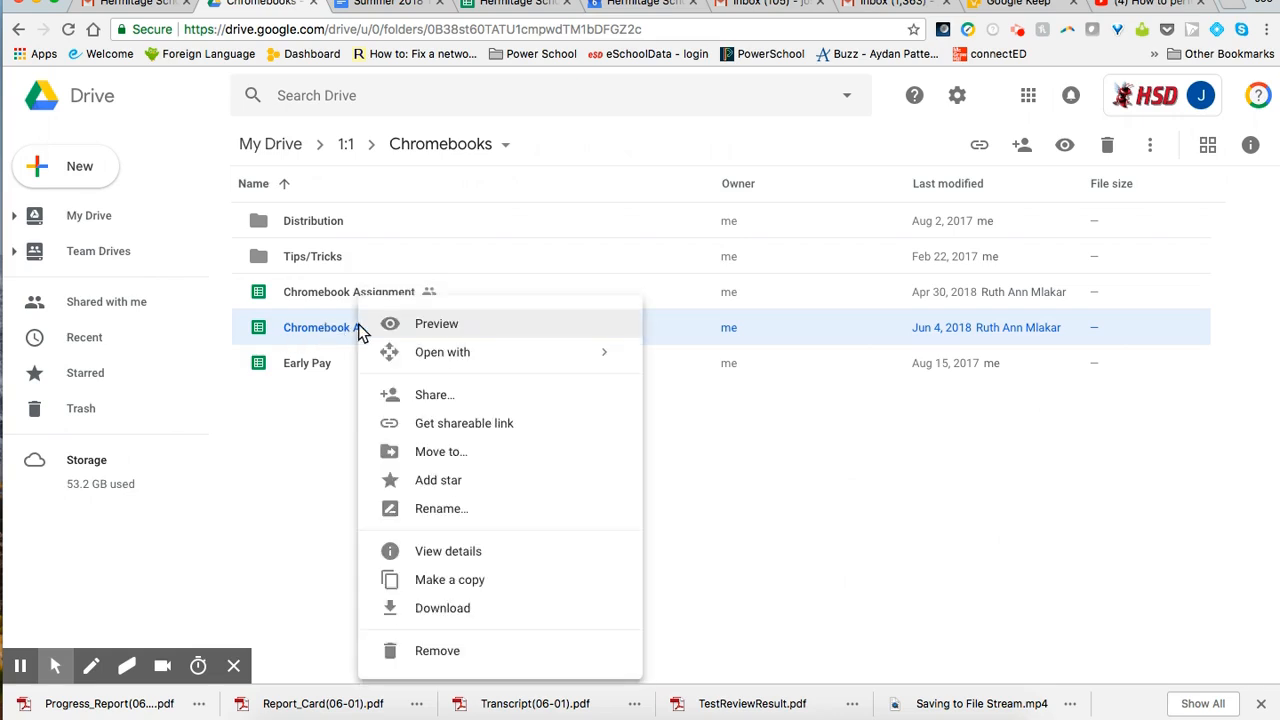
{"action": "left_click", "coordinate": [470, 488]}
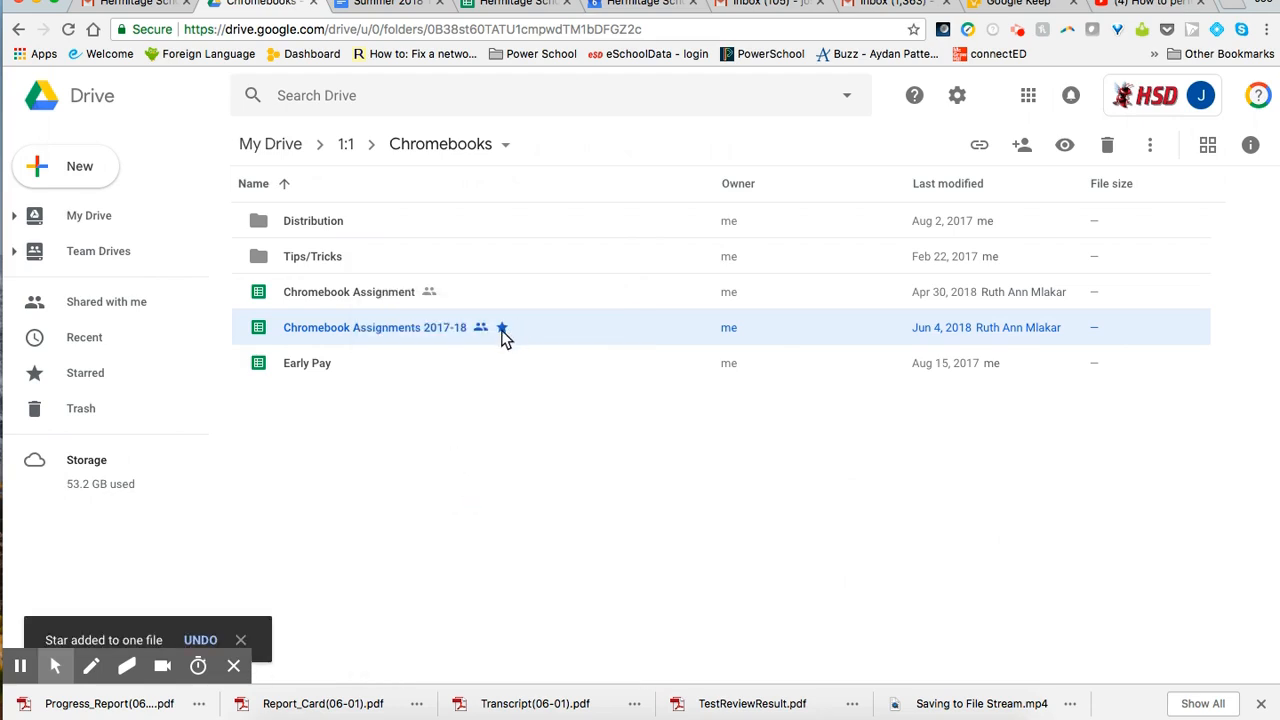
{"action": "left_click", "coordinate": [447, 428]}
- Find Chromebook Assignments 2017-18 among the starred items and select it to view its folder path
{"action": "left_click", "coordinate": [100, 220]}
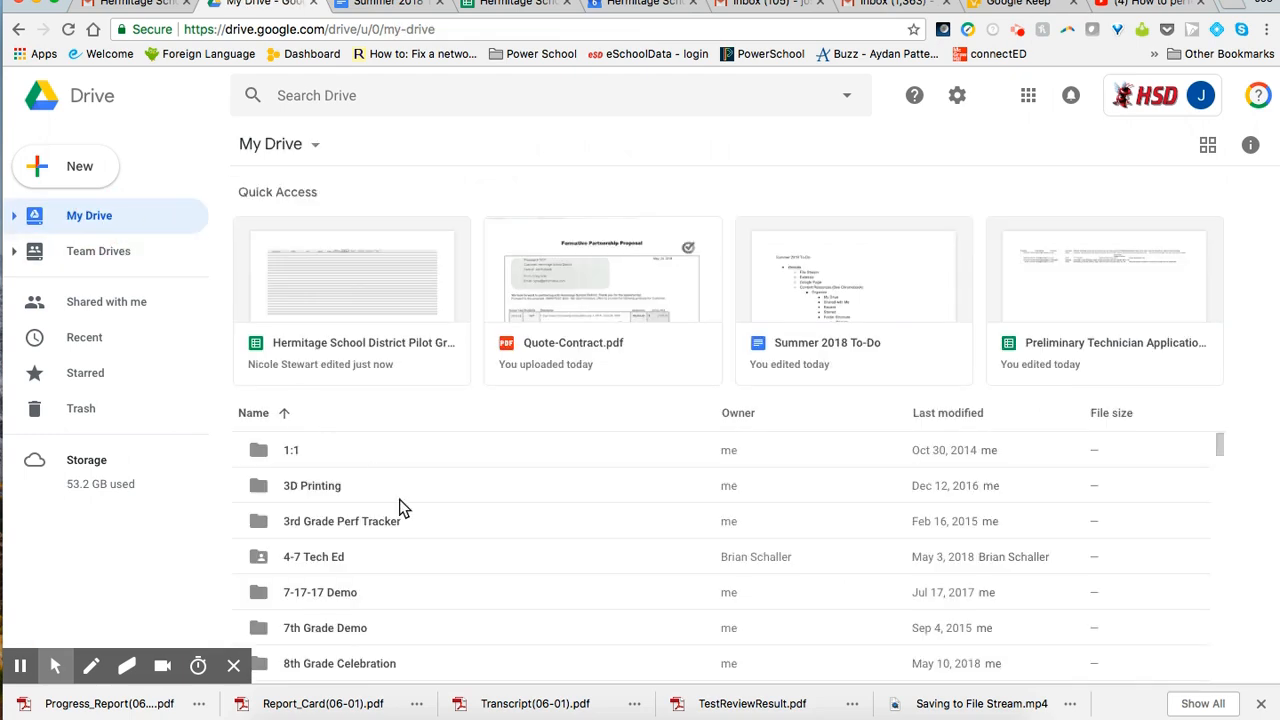
{"action": "scroll", "coordinate": [471, 557], "scroll_direction": "down", "scroll_amount": 3}
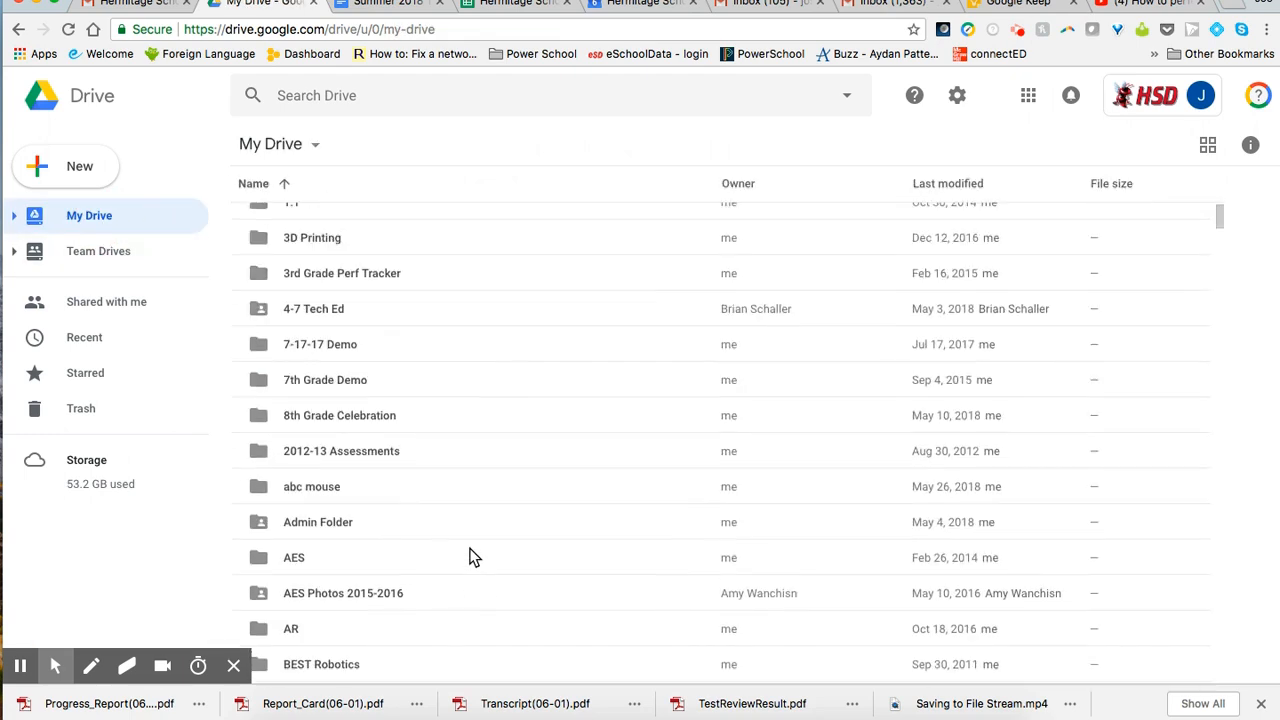
{"action": "left_click", "coordinate": [92, 380]}
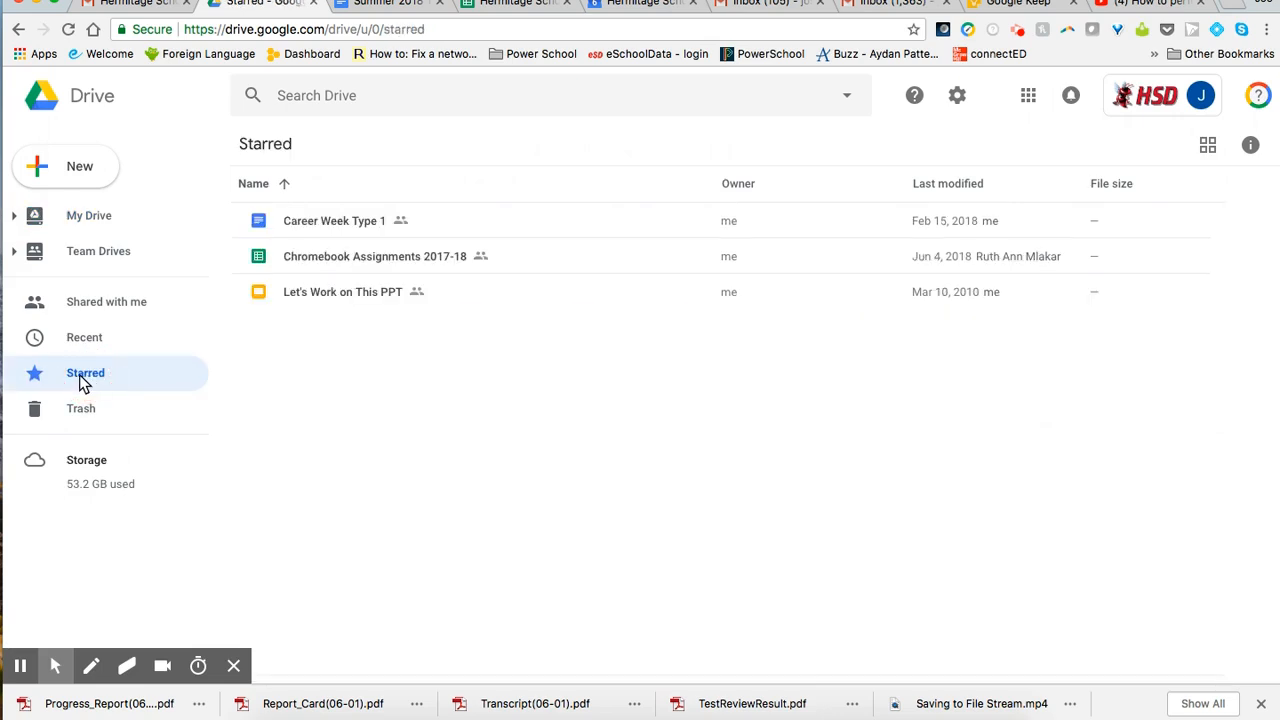
{"action": "left_click", "coordinate": [347, 262]}
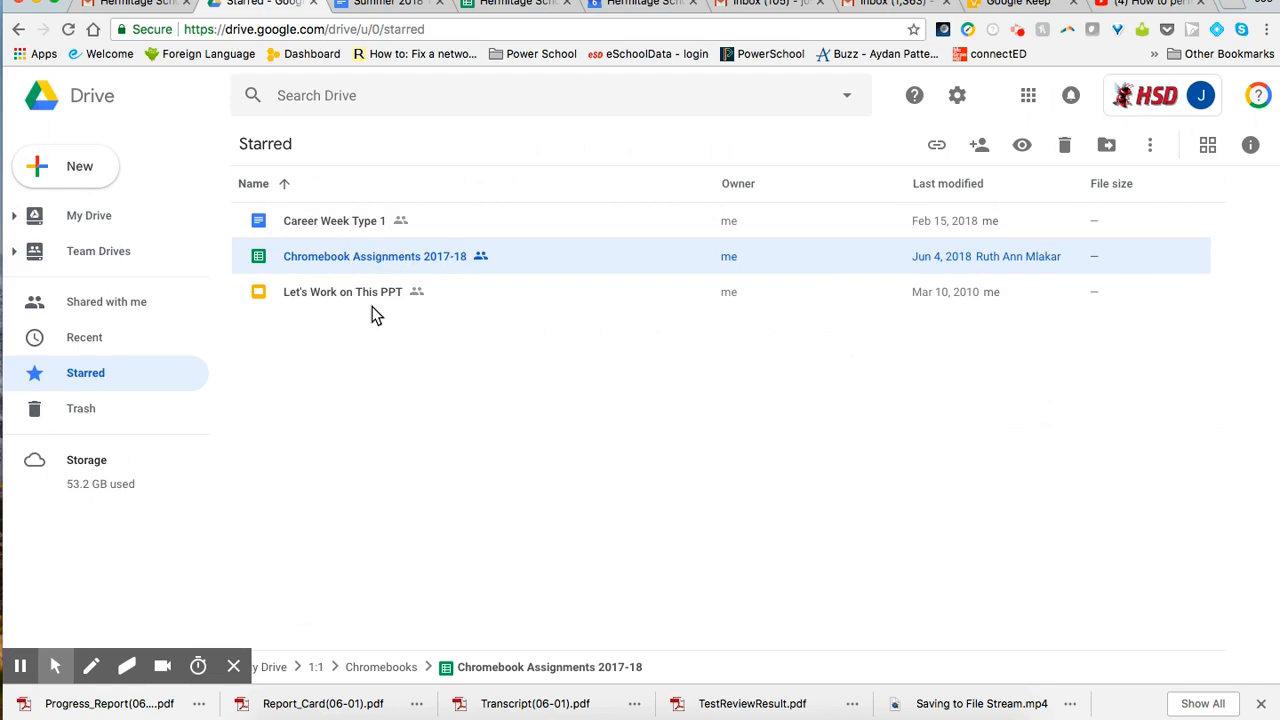
- Return to the Chromebooks folder inside 1:1 and view the actions available for the Early Pay spreadsheet without applying any
{"action": "left_click", "coordinate": [84, 218]}
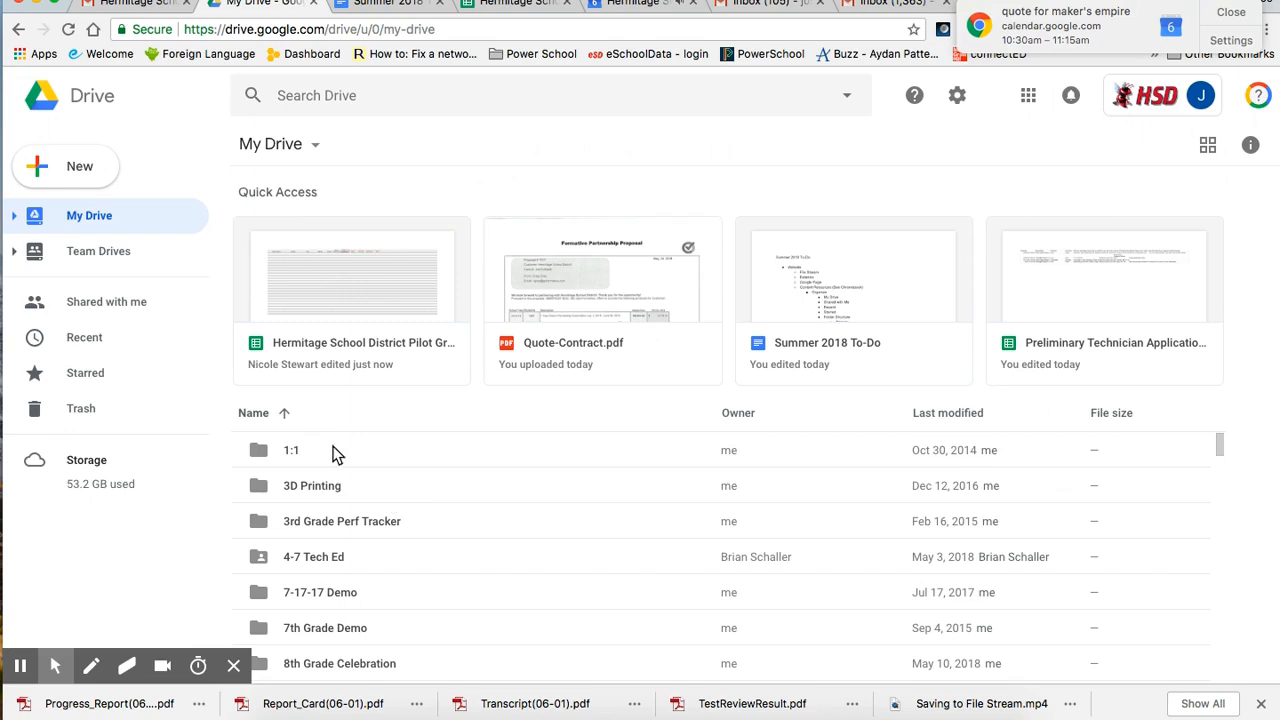
{"action": "left_click", "coordinate": [335, 455]}
{"action": "double_click", "coordinate": [335, 455]}
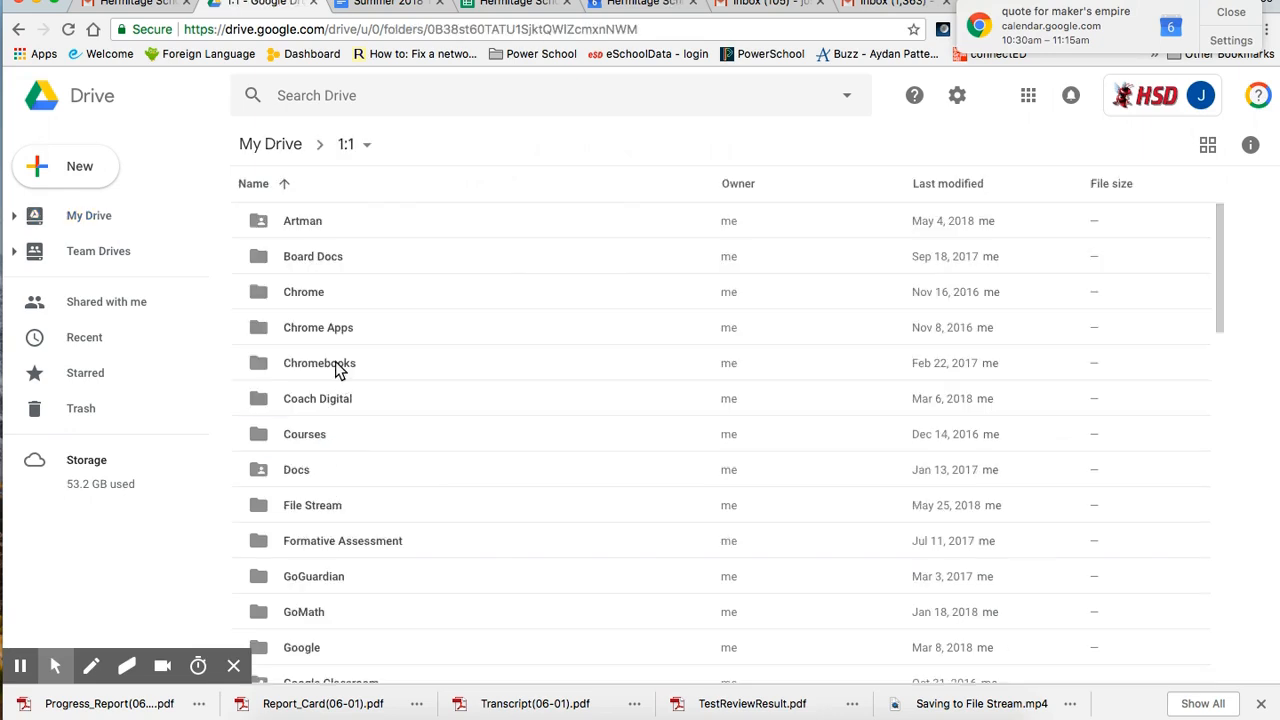
{"action": "double_click", "coordinate": [338, 366]}
{"action": "left_click", "coordinate": [319, 363]}
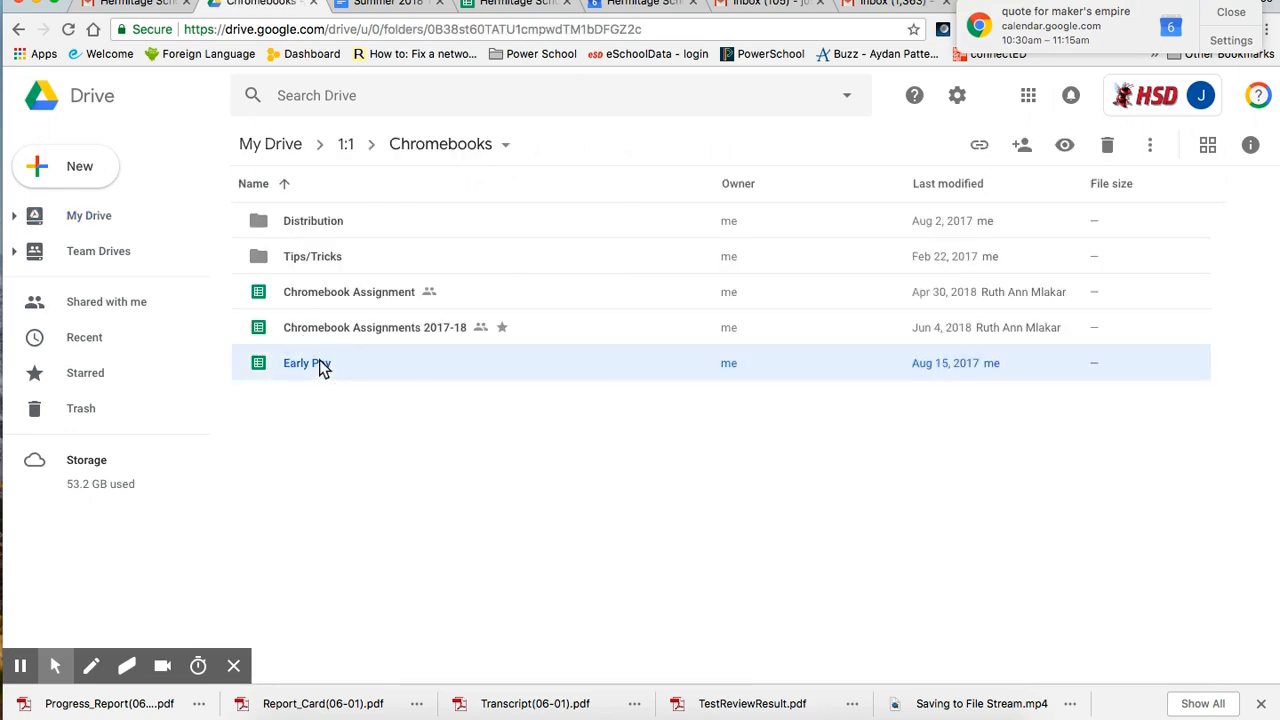
{"action": "right_click", "coordinate": [319, 363]}
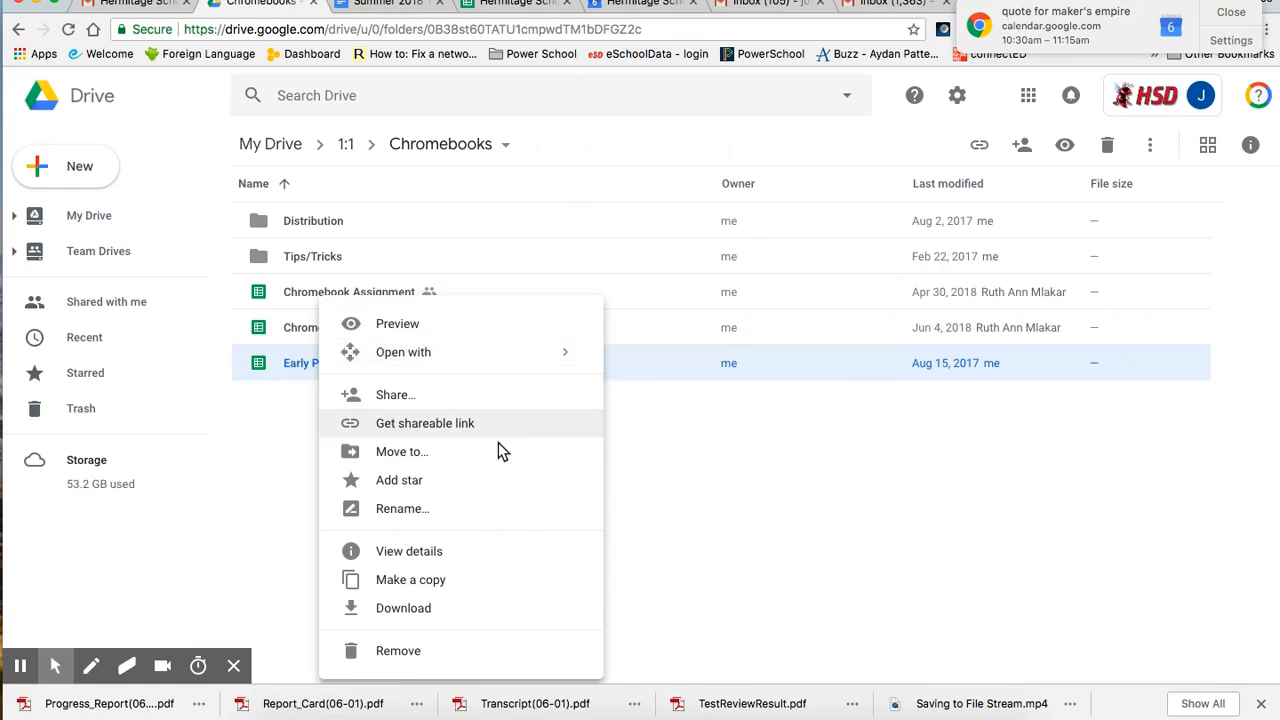
{"action": "left_click", "coordinate": [307, 540]}
- Look through the deleted files and folders in the trash and return to My Drive
{"action": "left_click", "coordinate": [112, 410]}
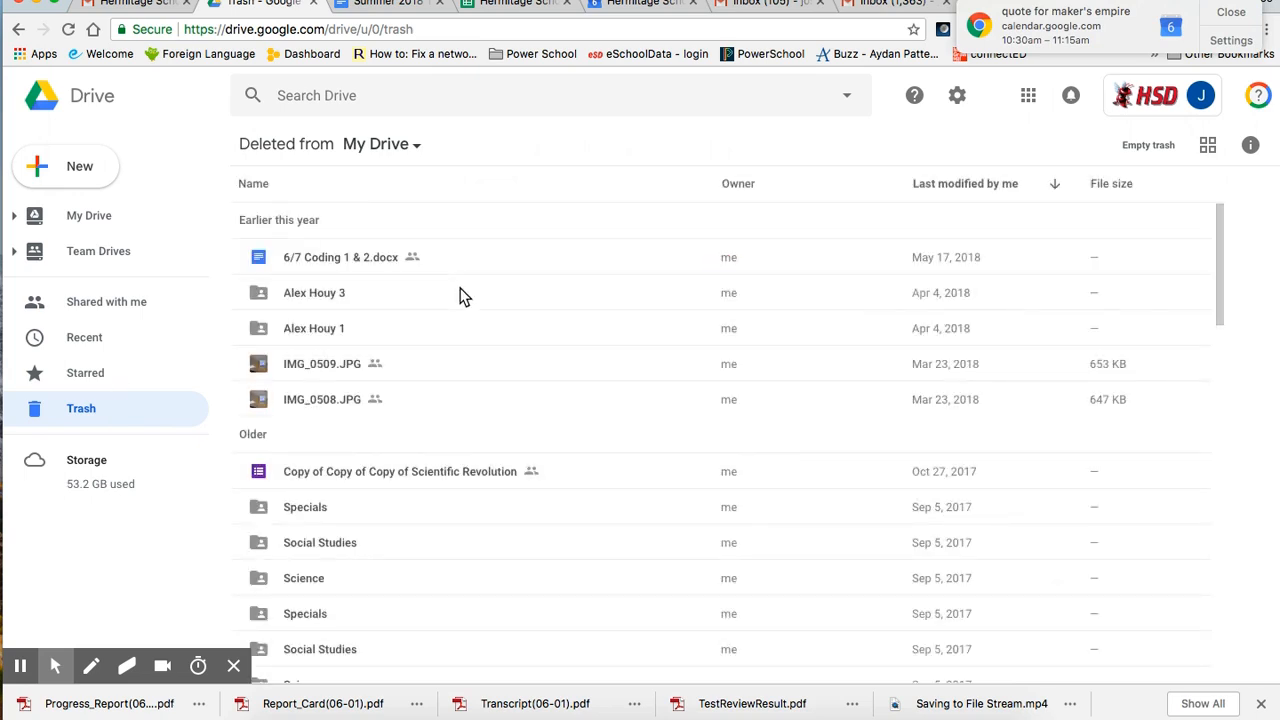
{"action": "scroll", "coordinate": [511, 443], "scroll_direction": "down", "scroll_amount": 4}
{"action": "scroll", "coordinate": [511, 443], "scroll_direction": "down", "scroll_amount": 2}
{"action": "scroll", "coordinate": [514, 443], "scroll_direction": "up", "scroll_amount": 8}
{"action": "left_click", "coordinate": [89, 215]}
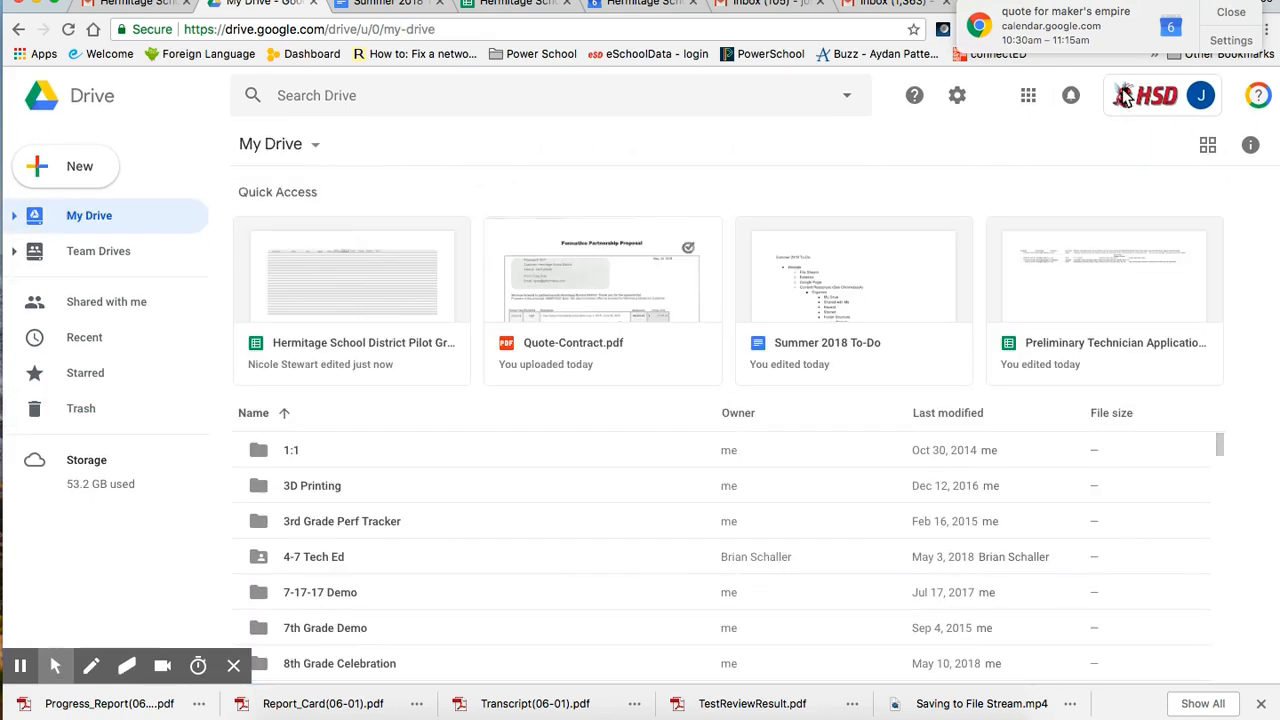
- Dismiss the calendar notification and look over the folders in My Drive
{"action": "left_click", "coordinate": [1234, 14]}
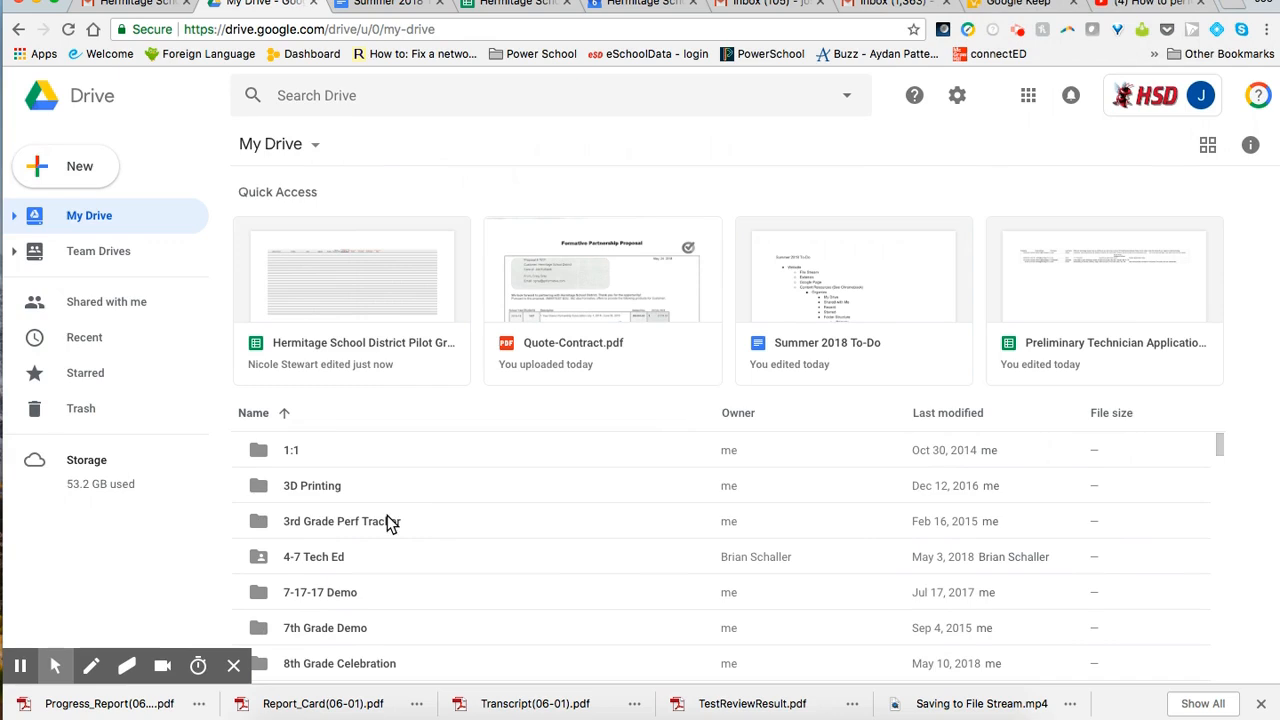
{"action": "scroll", "coordinate": [390, 525], "scroll_direction": "down", "scroll_amount": 3}
{"action": "scroll", "coordinate": [390, 525], "scroll_direction": "up", "scroll_amount": 4}
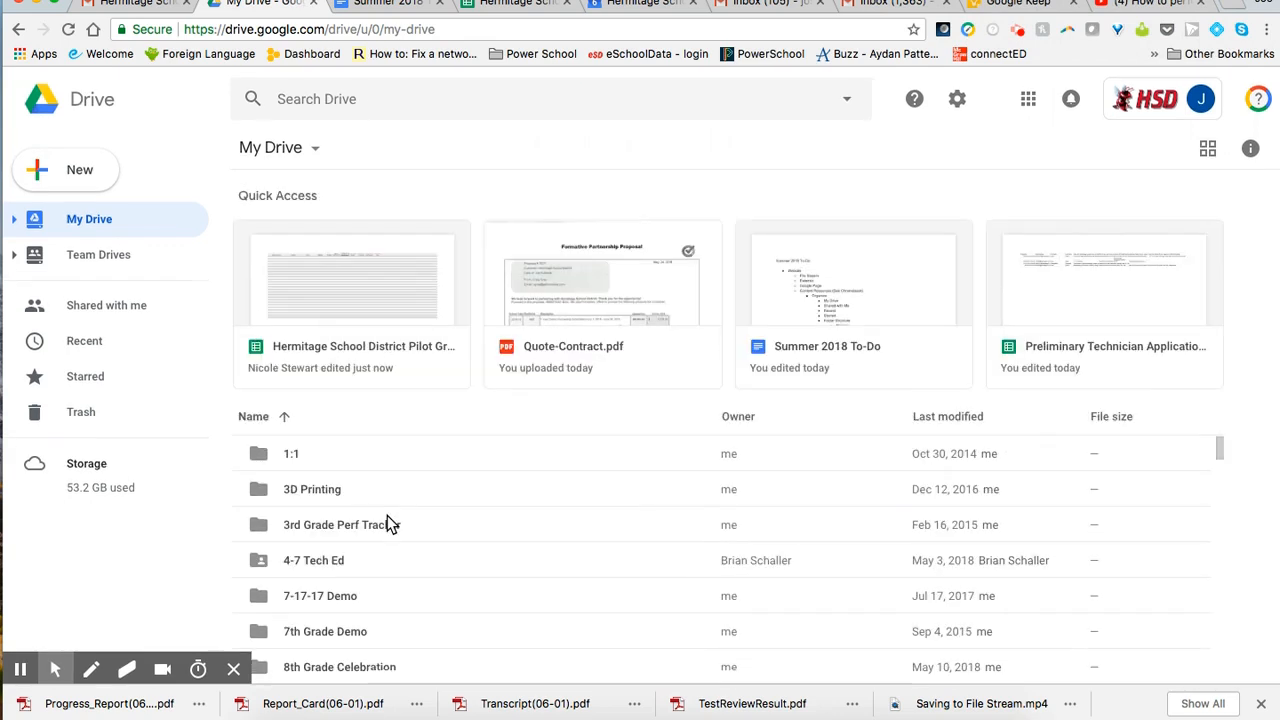